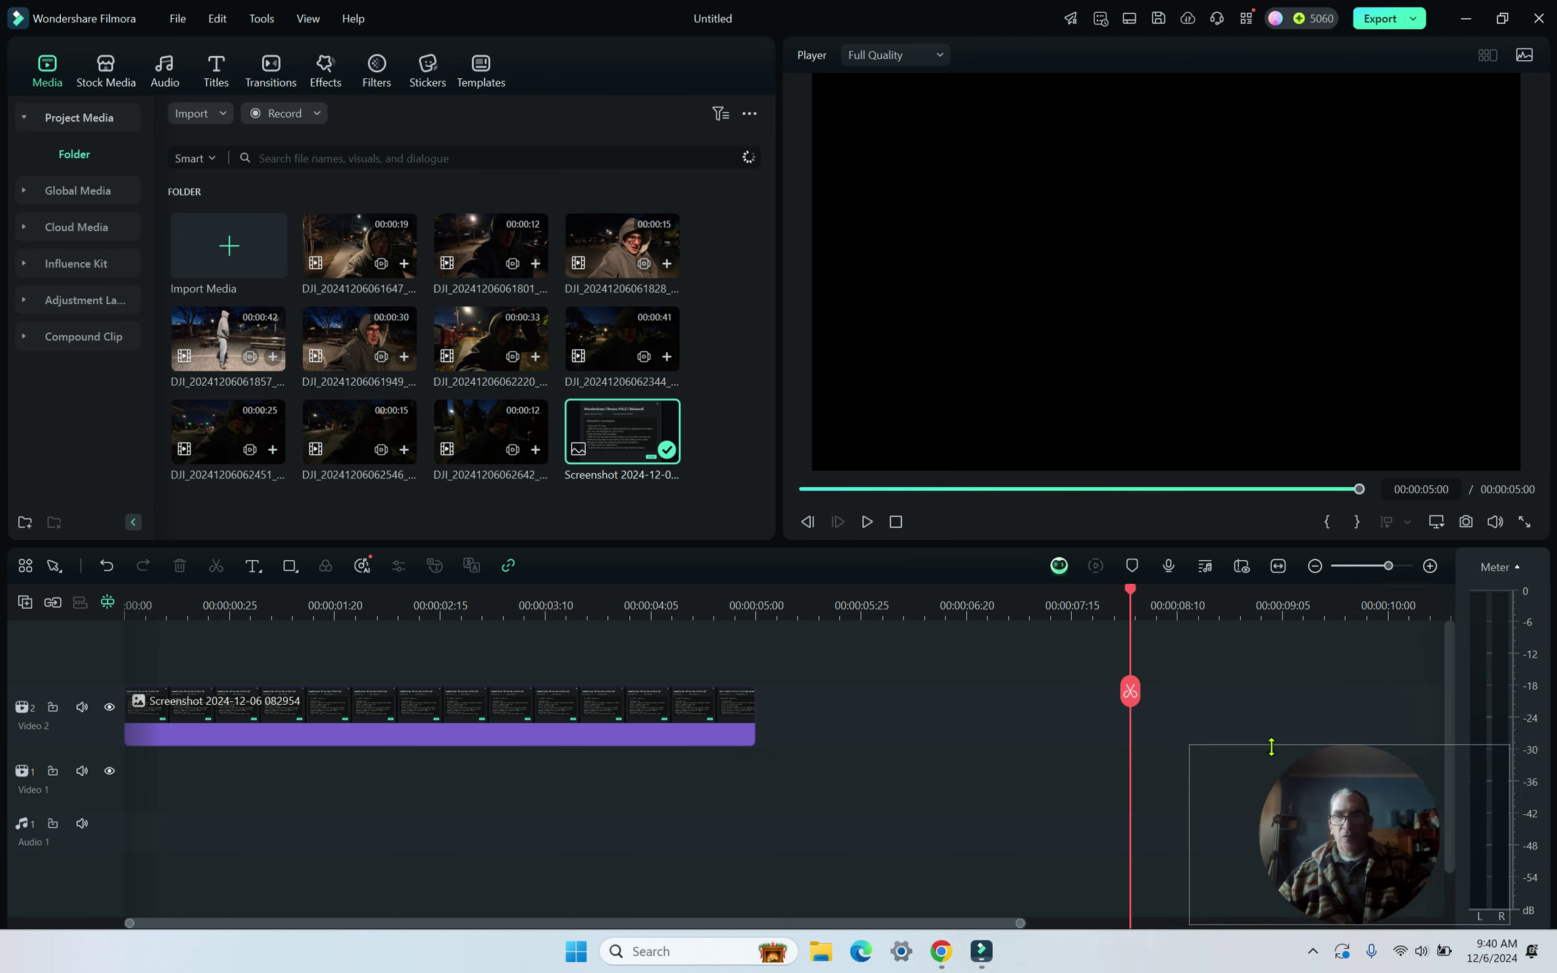
drag(1343, 850, 1415, 862)
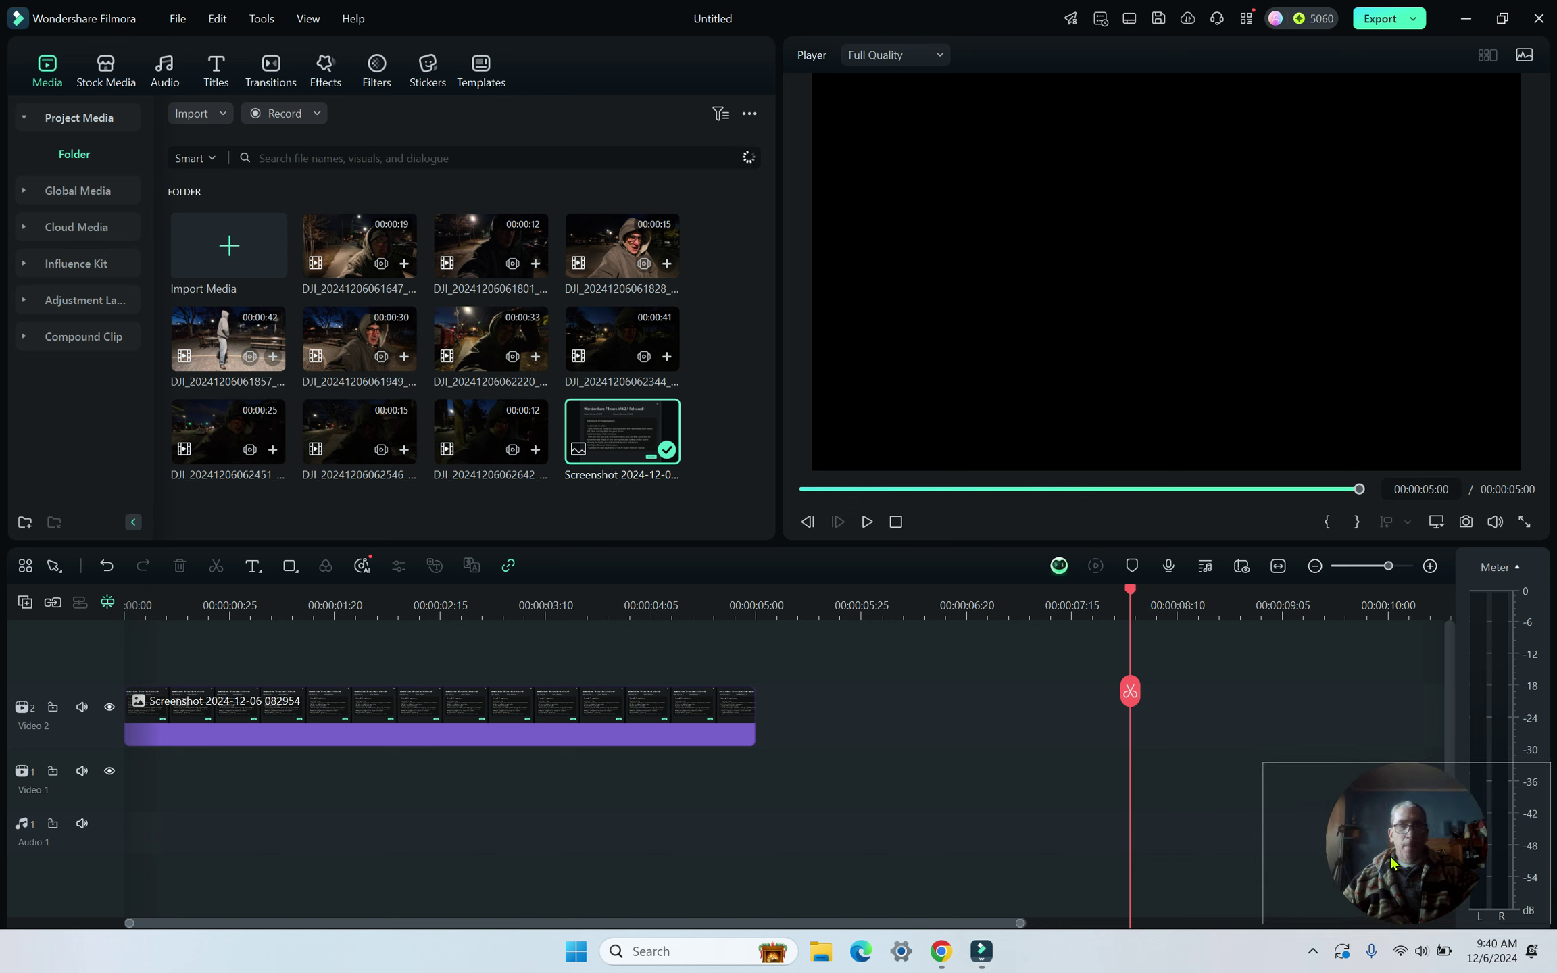
Delete the screenshot image clip from the Video 2 track so the timeline is empty.
click(481, 596)
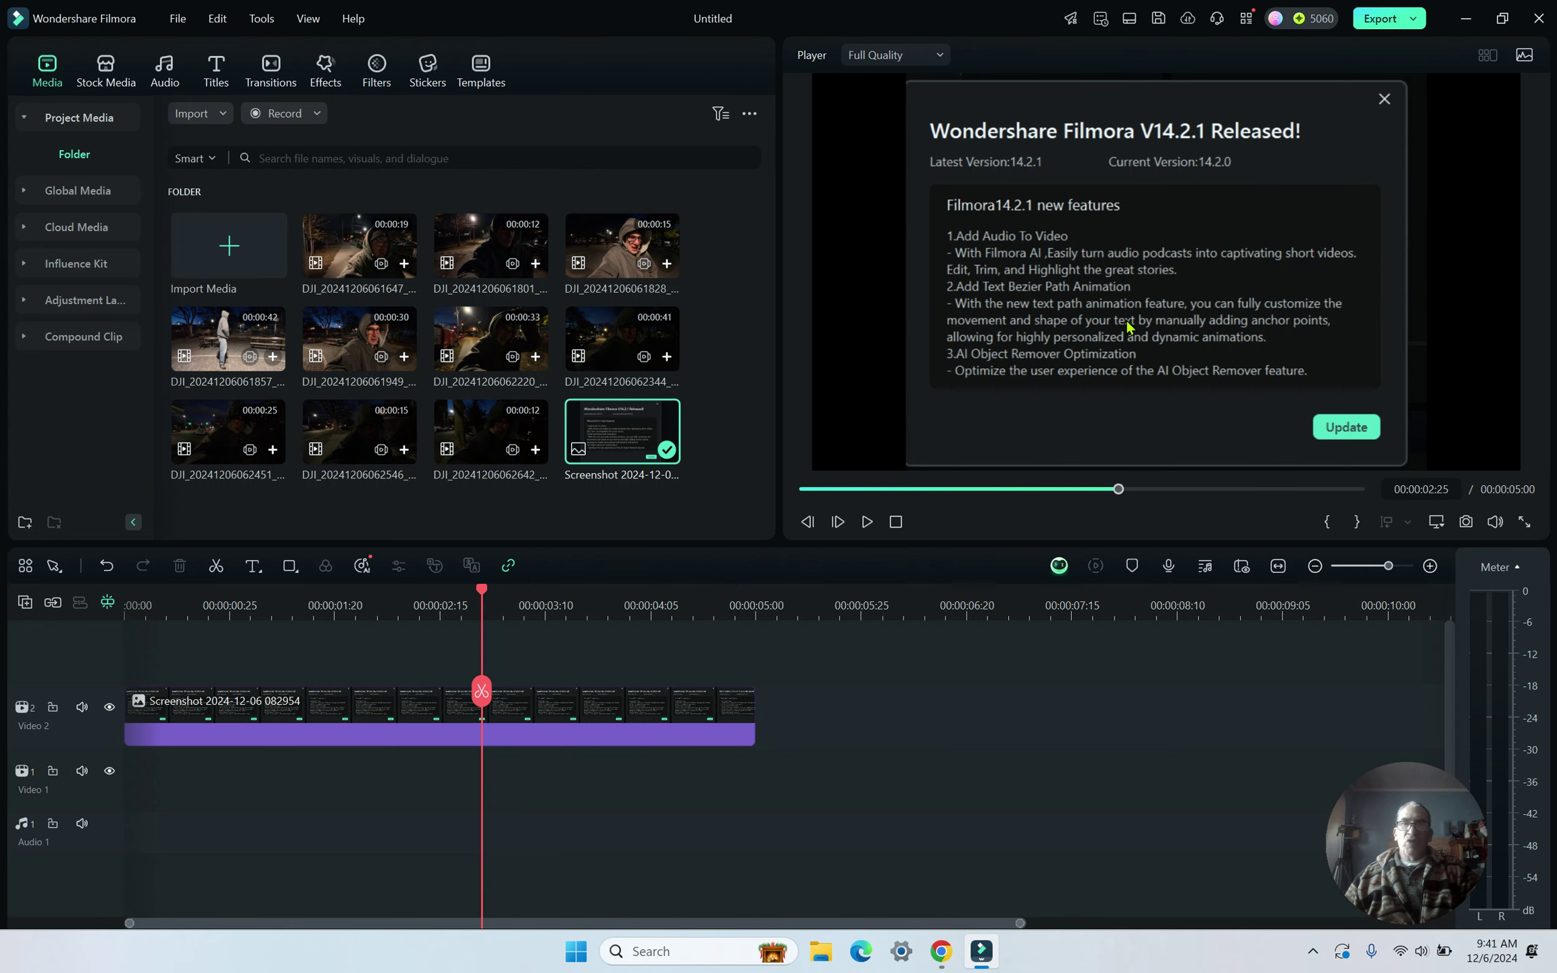
click(635, 719)
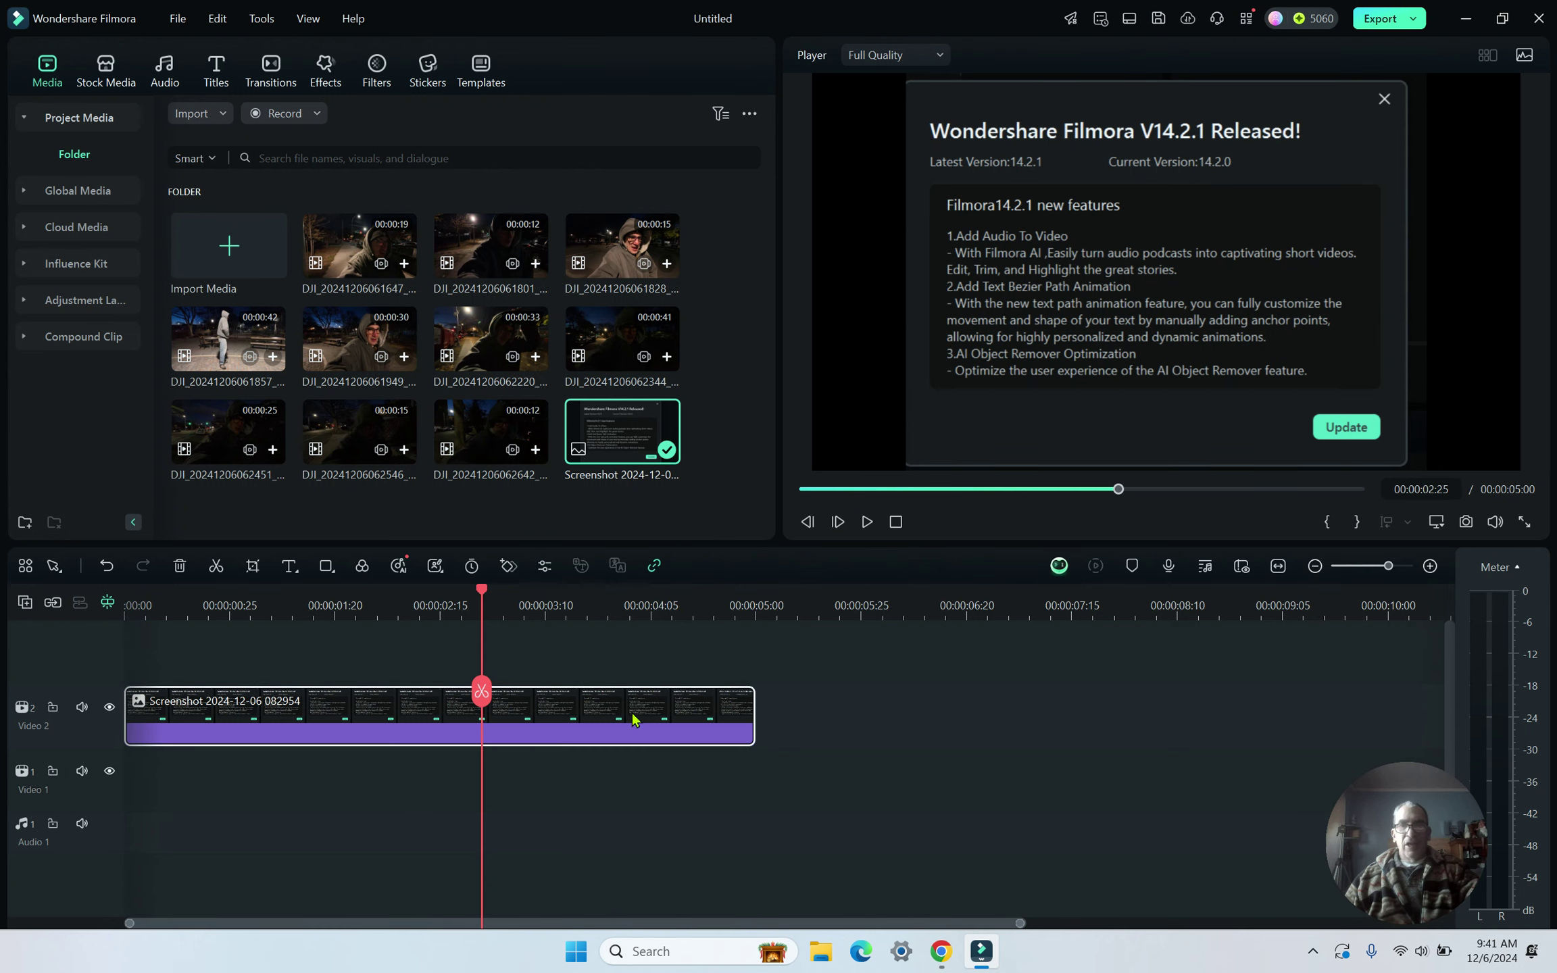
key(Delete)
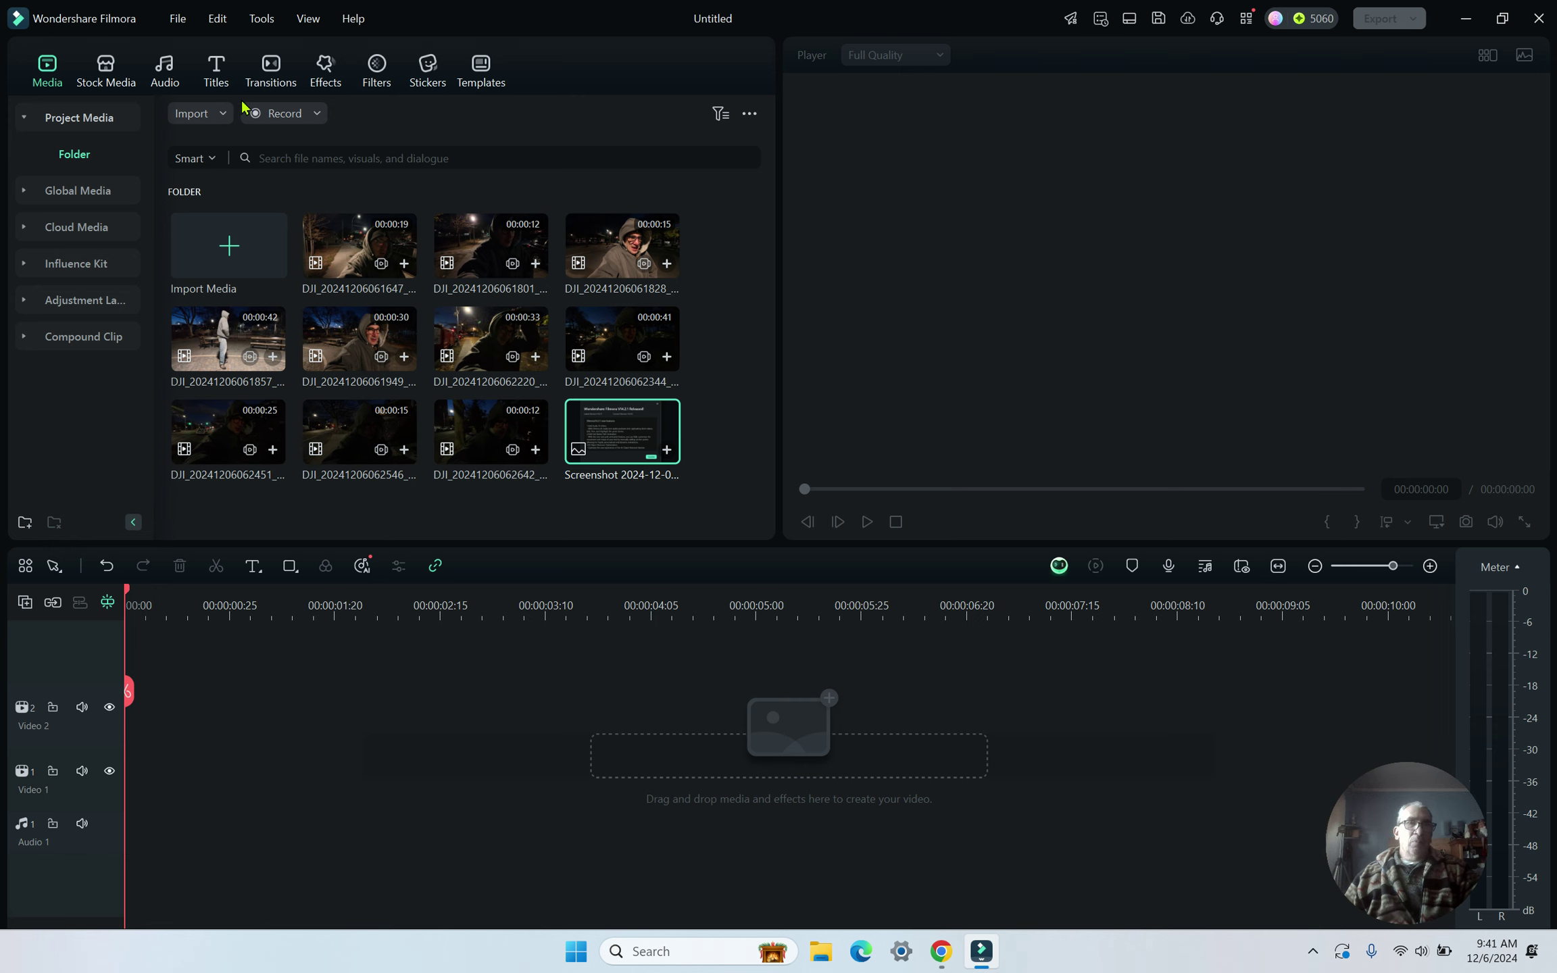
Add the Default Title from the favorite titles to the start of the Video 1 track.
click(218, 75)
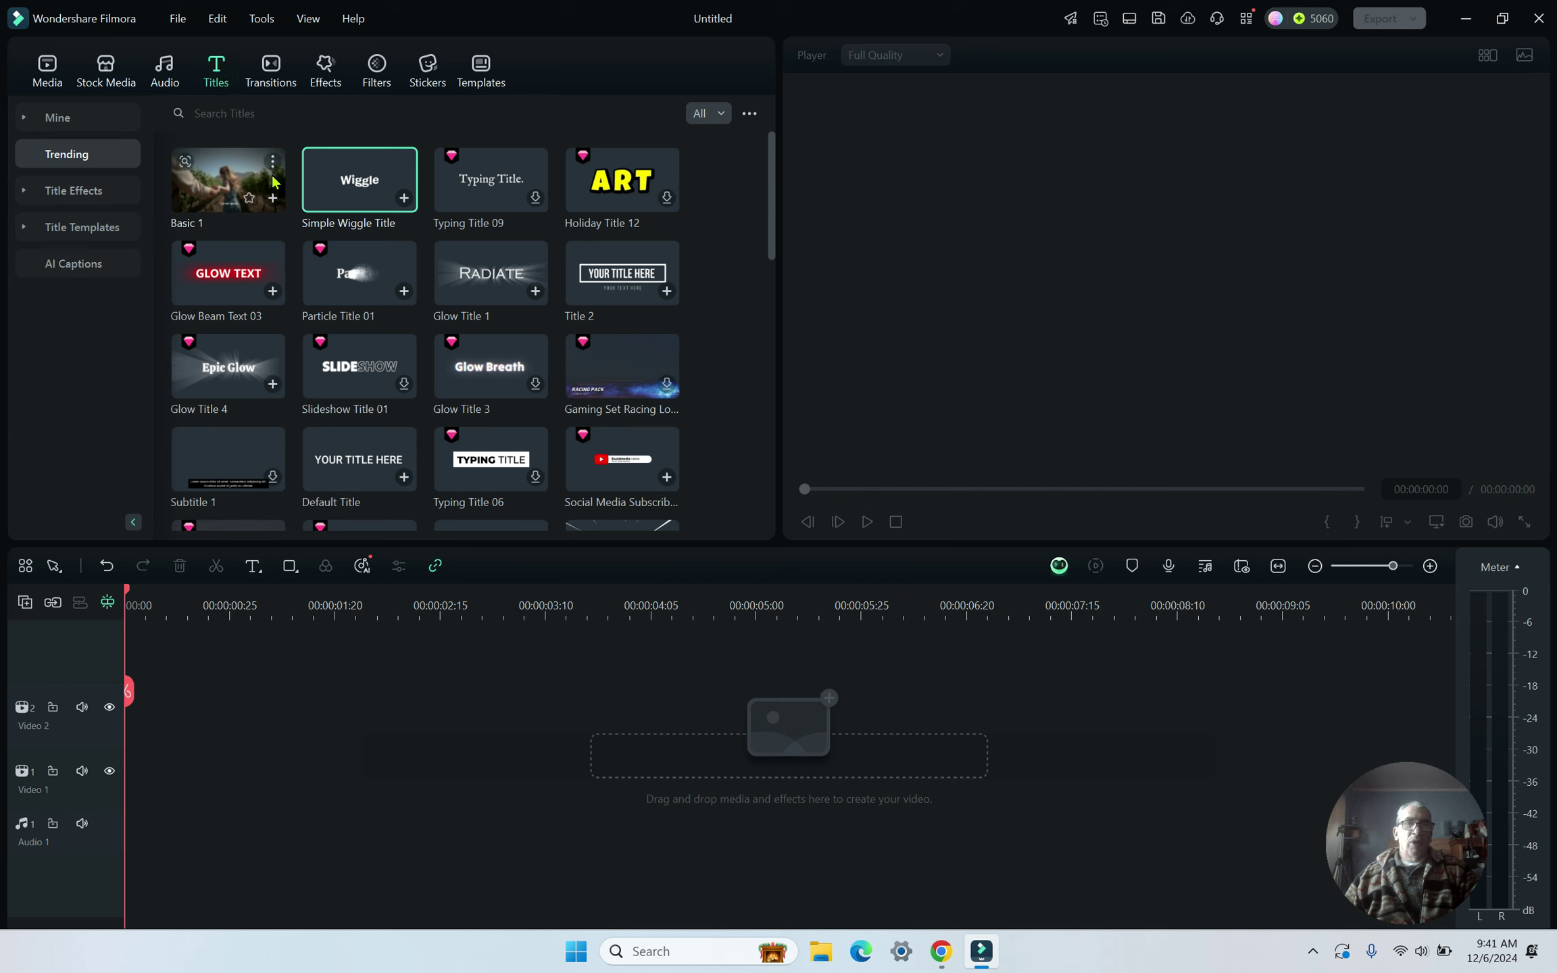
click(224, 187)
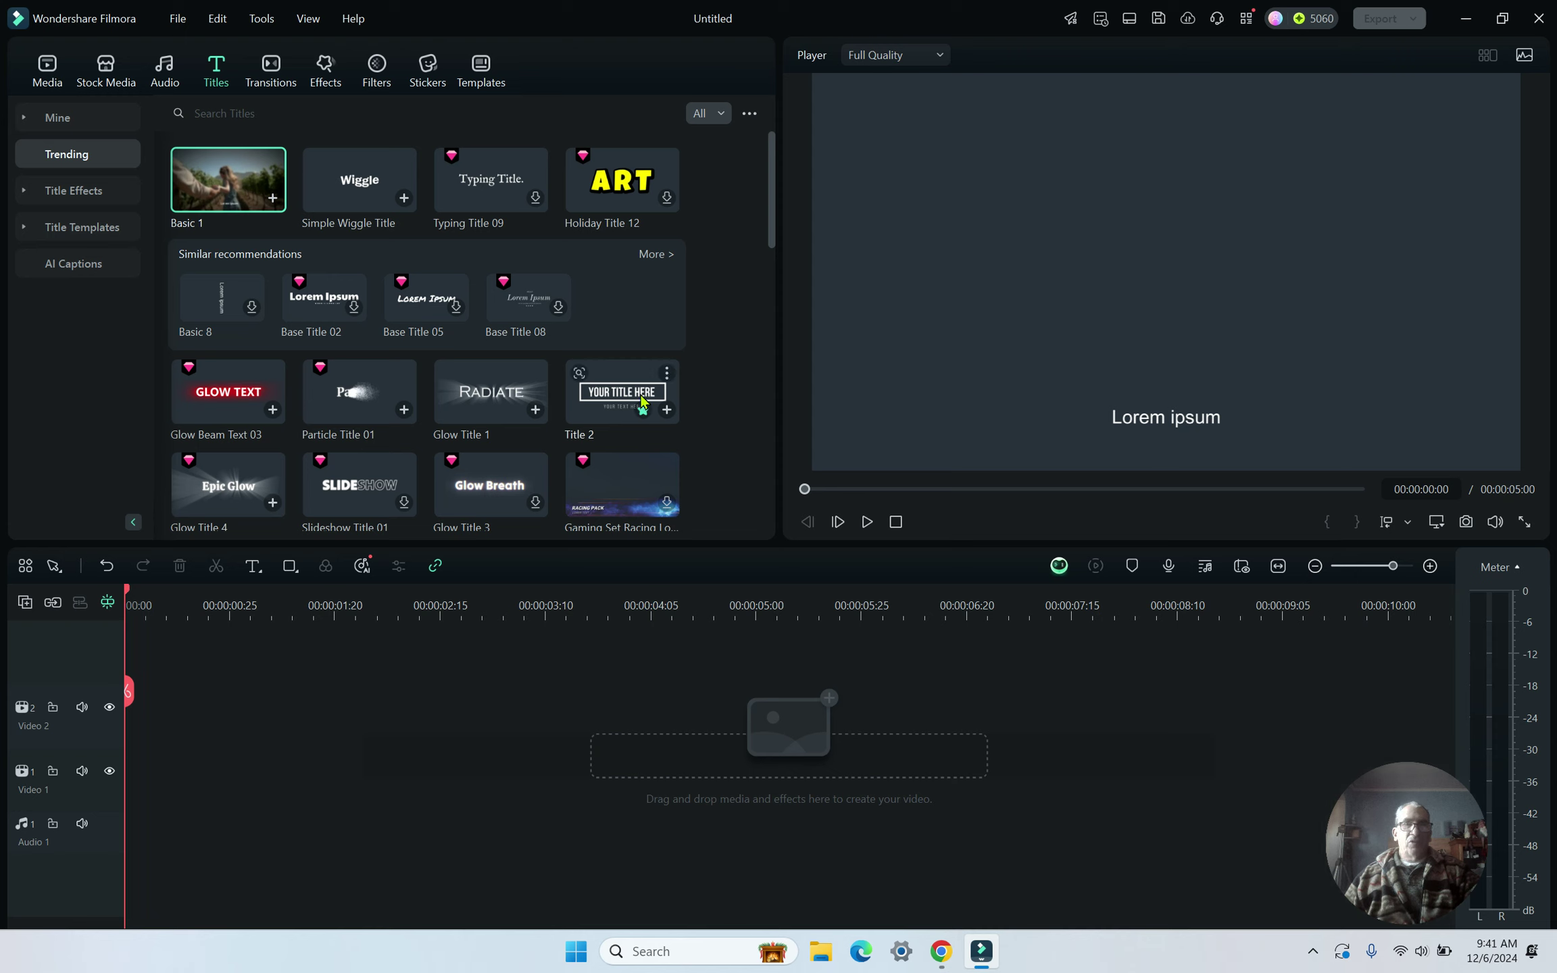
click(73, 125)
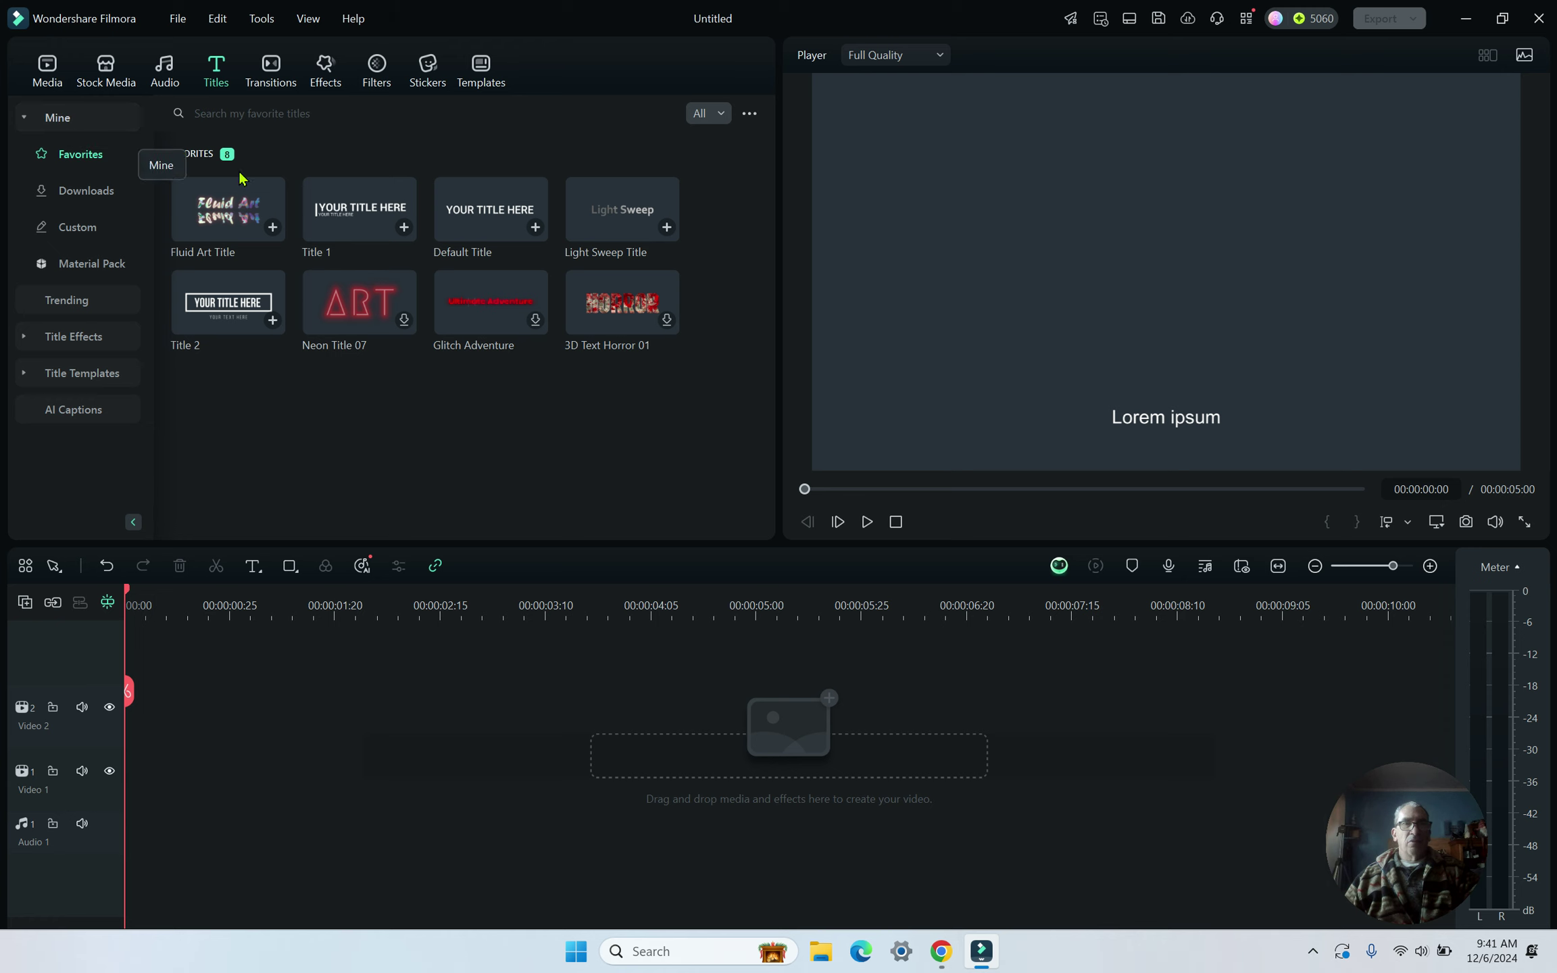
drag(494, 223, 124, 774)
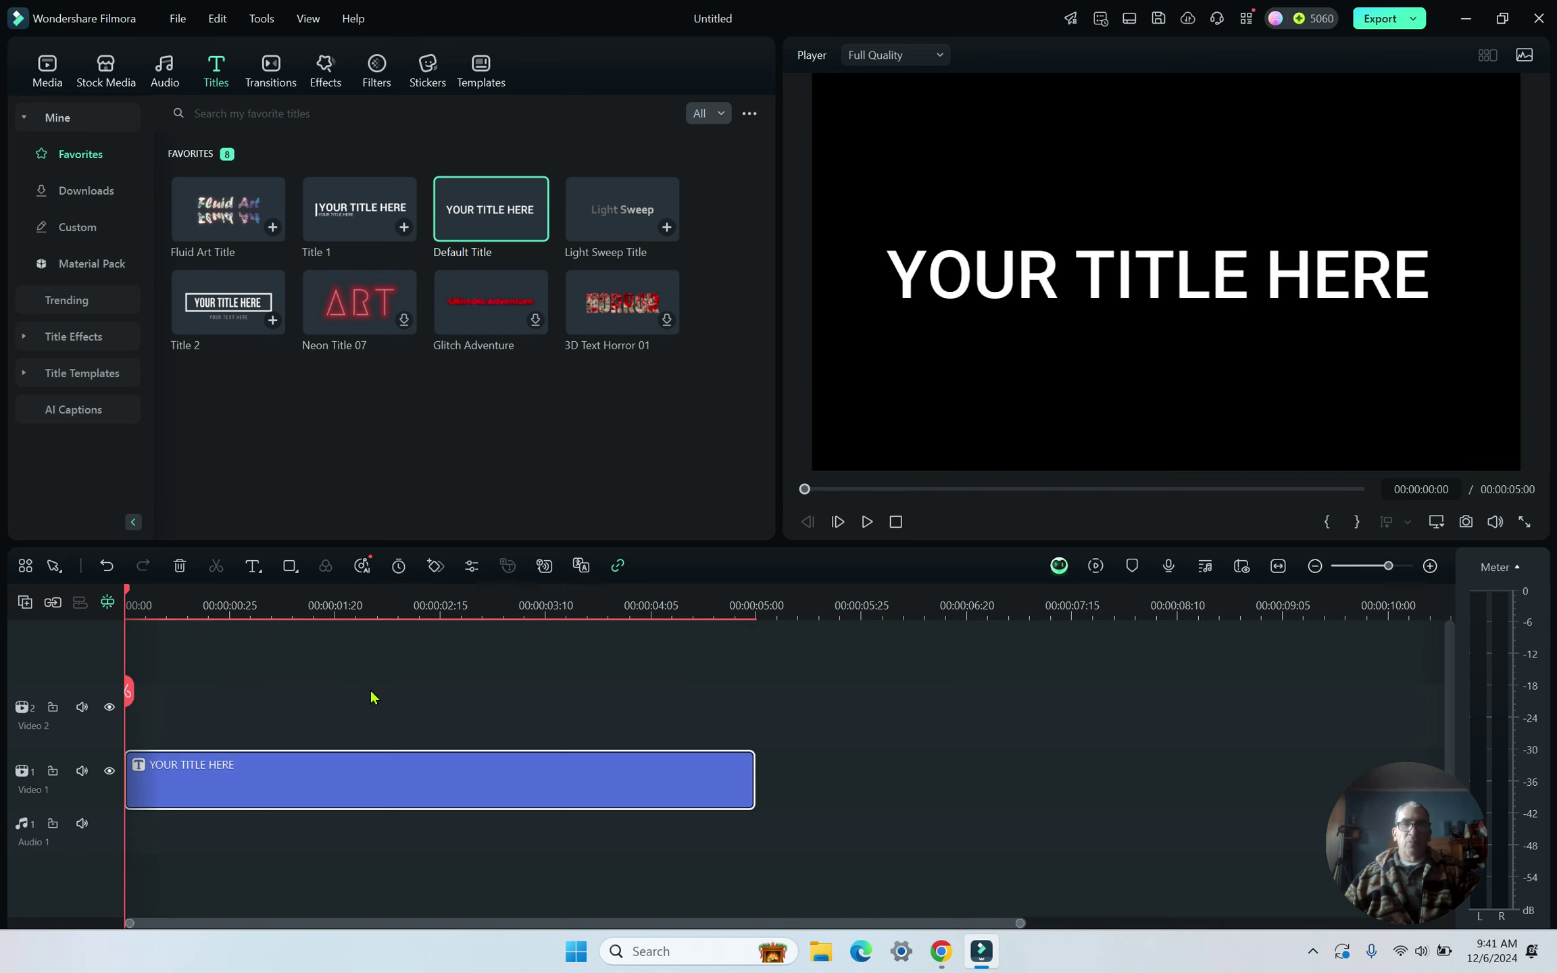
drag(412, 613, 365, 612)
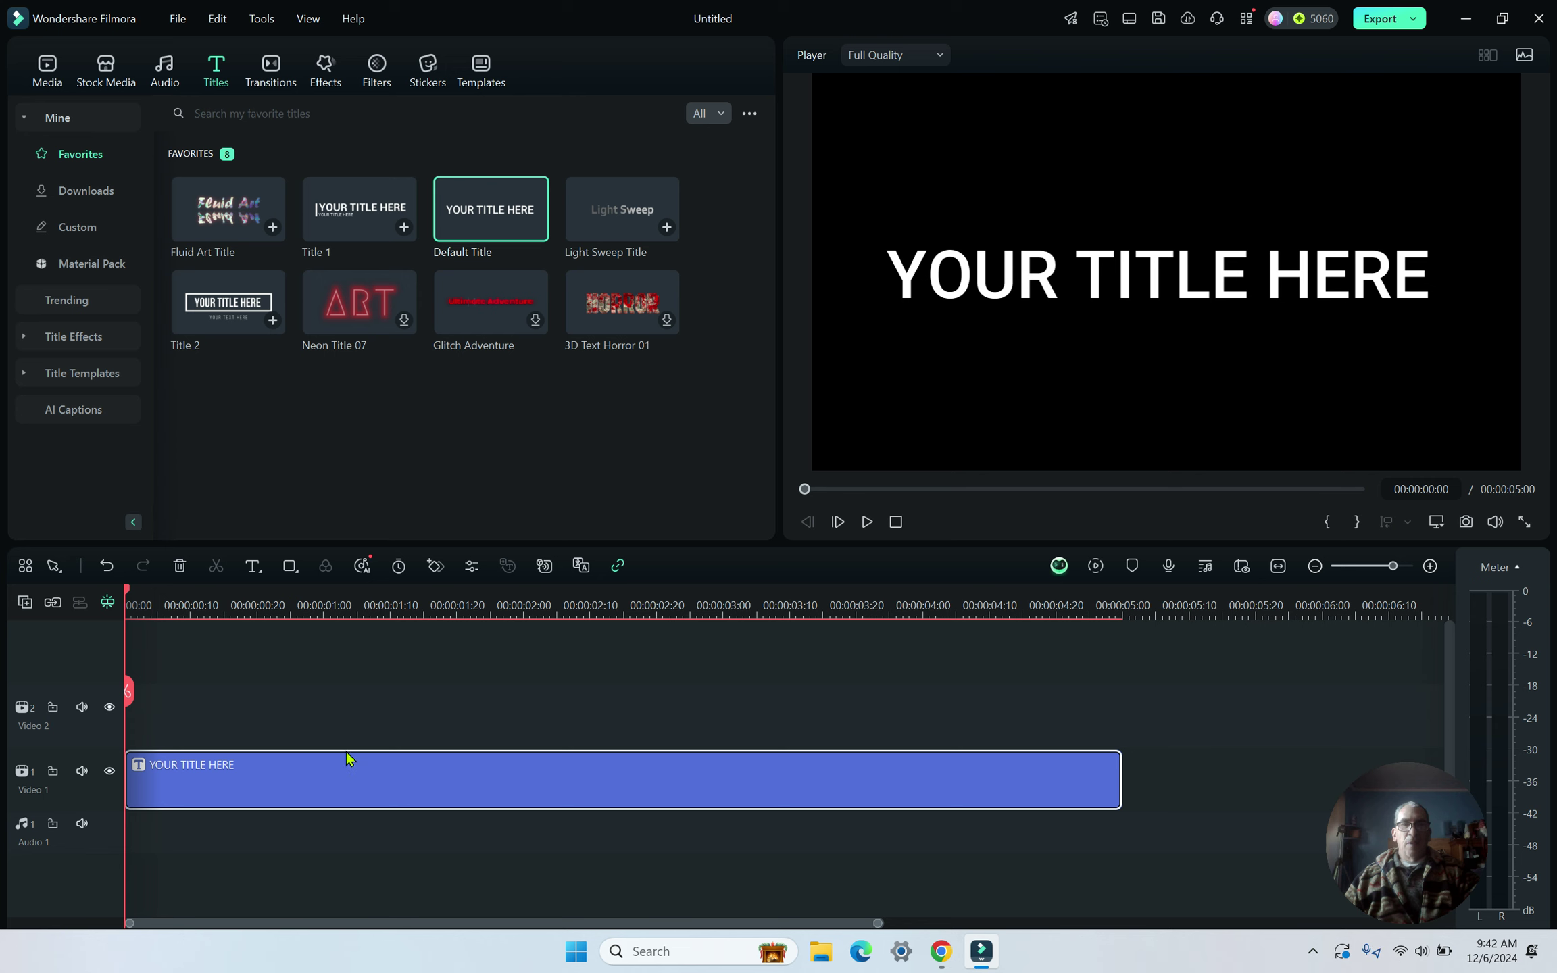
Open the title clip for editing and change its font to Bruno Ace Regular.
double_click(409, 772)
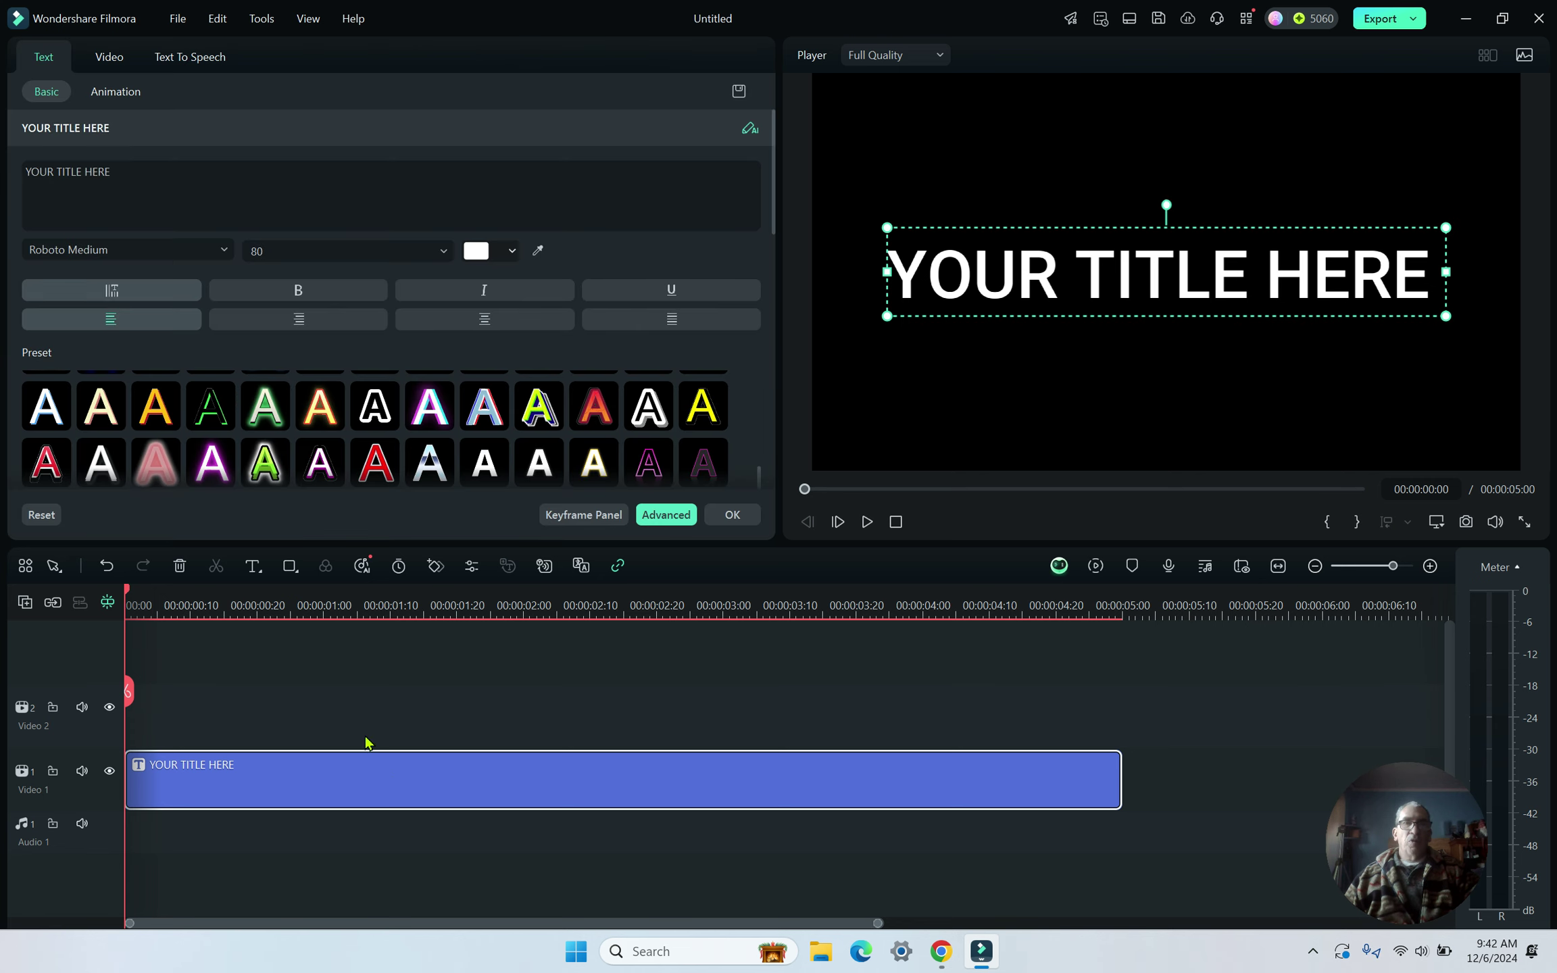
click(223, 251)
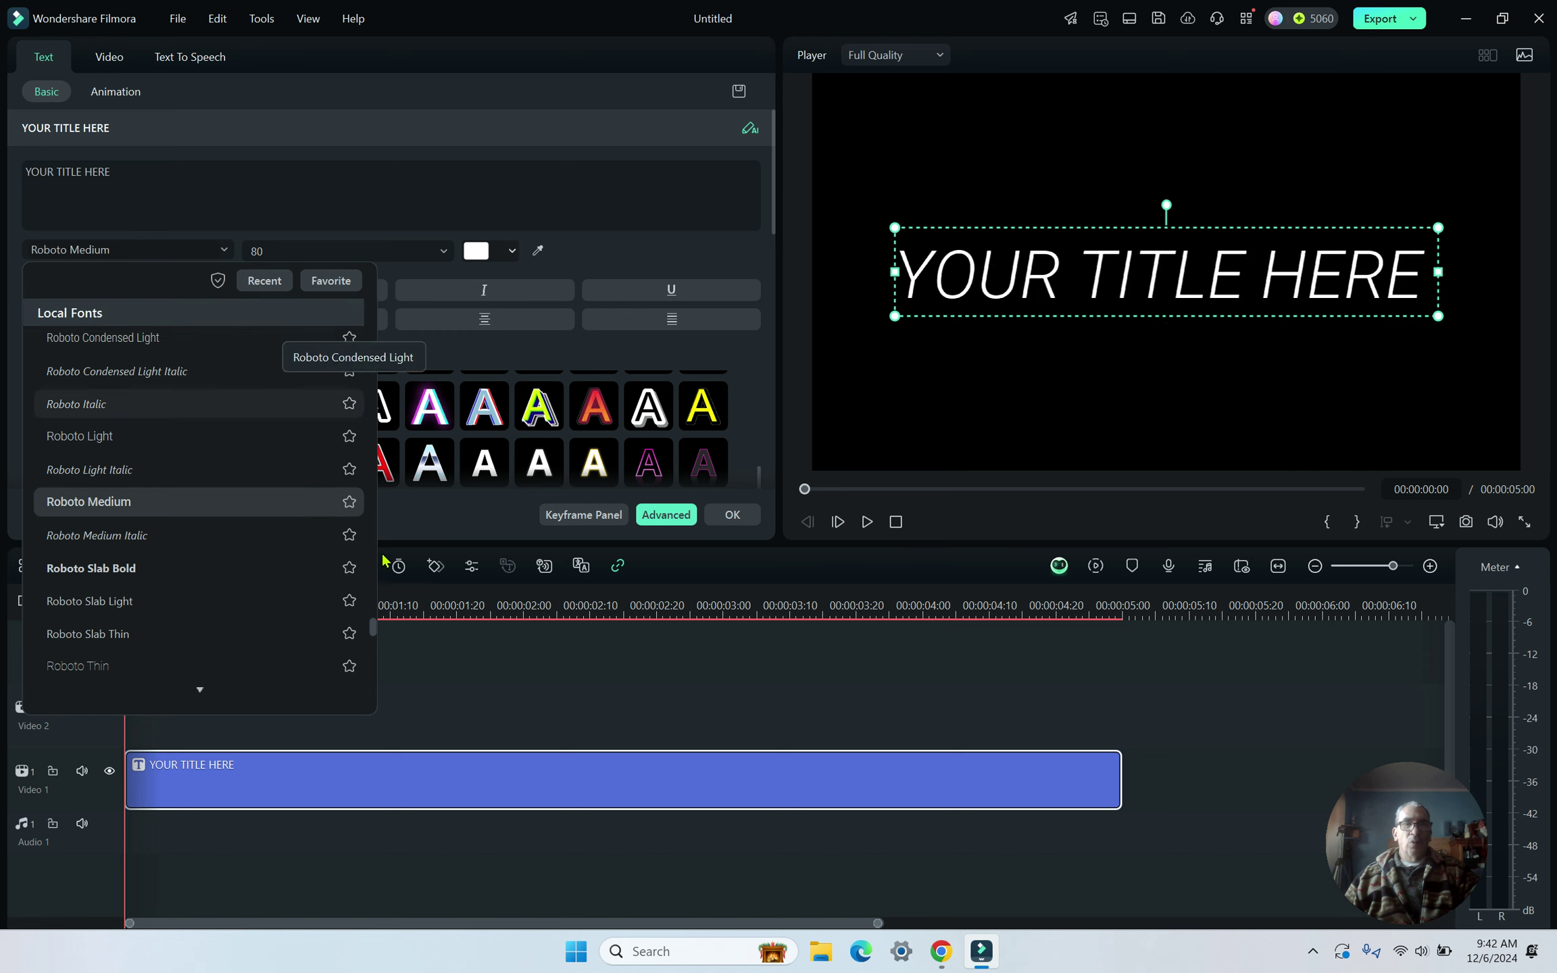
drag(371, 629, 375, 306)
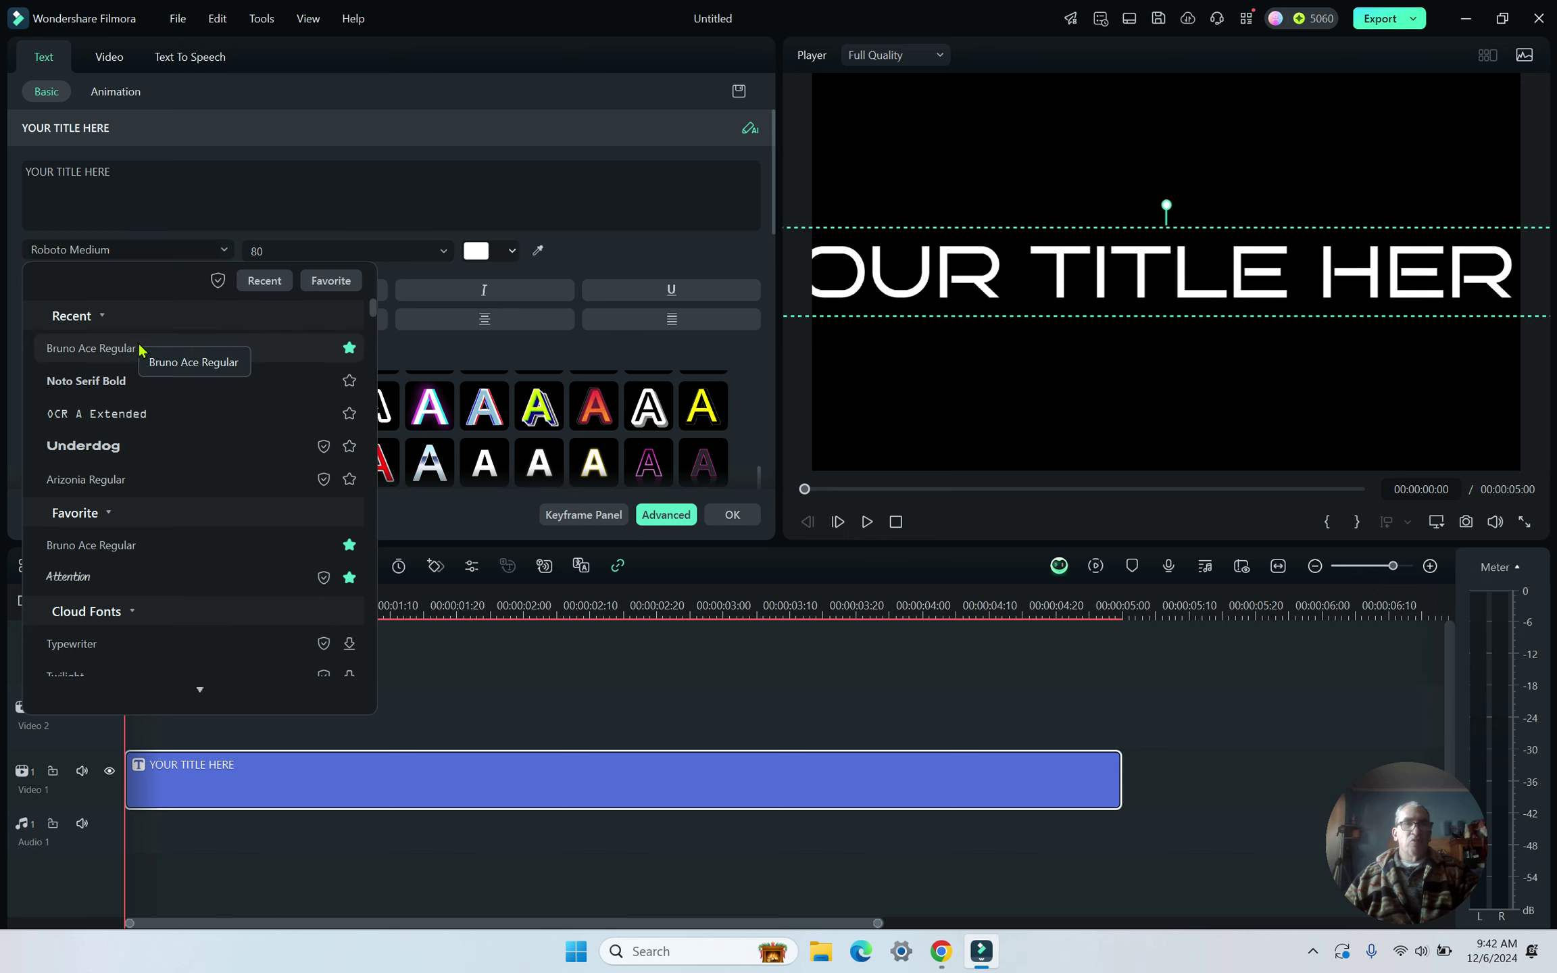
click(102, 348)
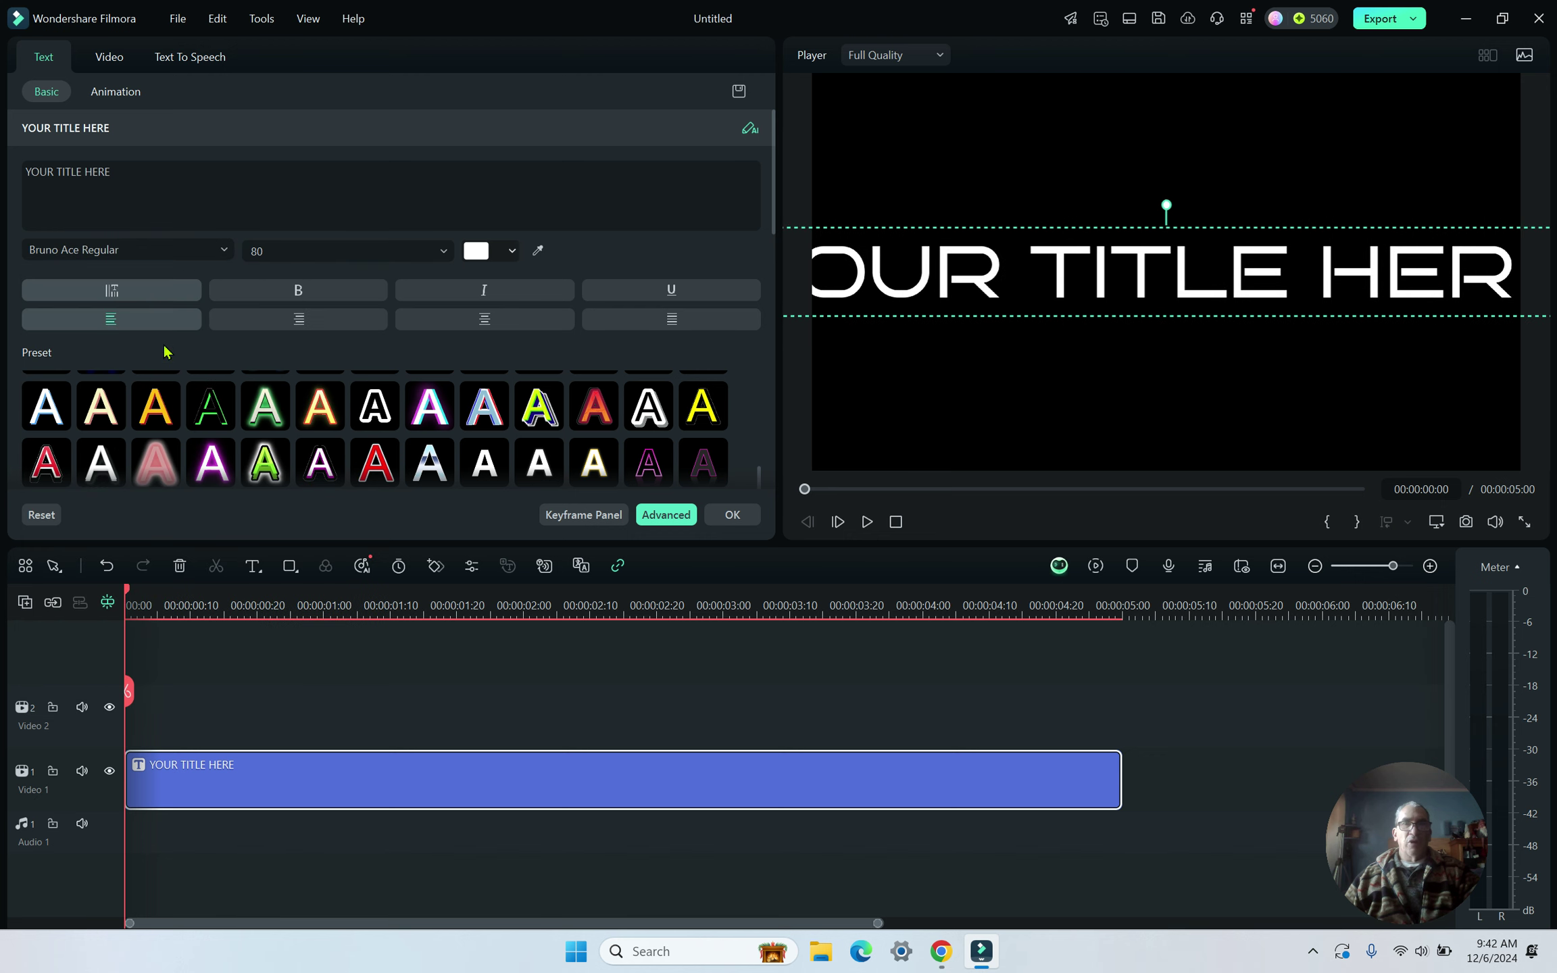
Reduce the title's font size to 36.
click(317, 248)
text(62)
key(Return)
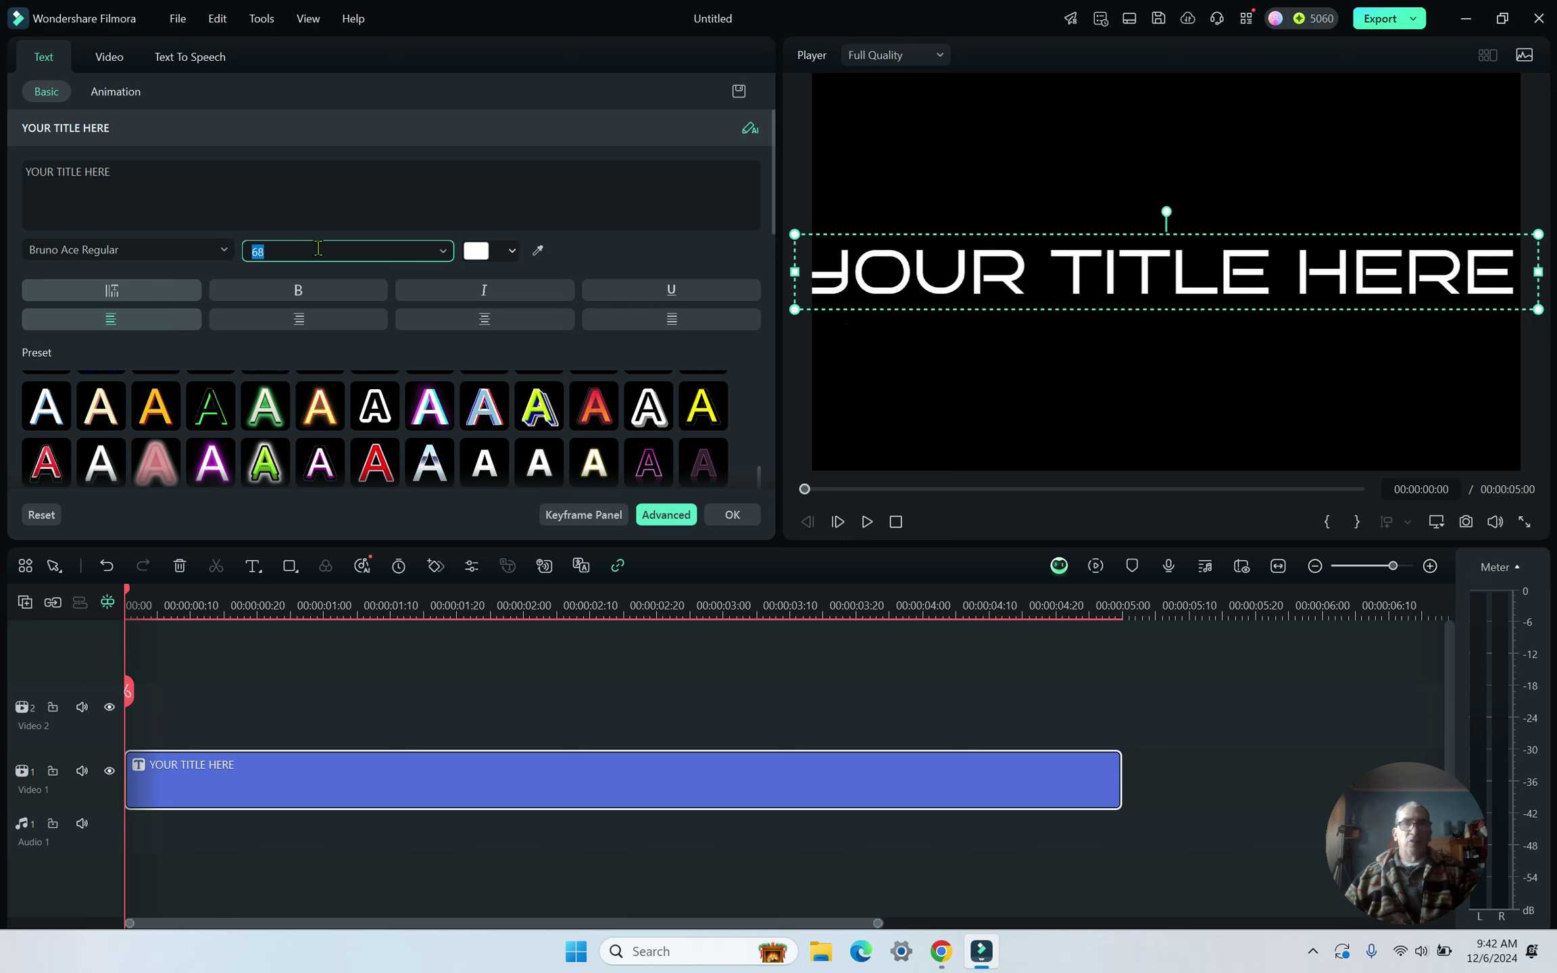
scroll(318, 248, down, 20)
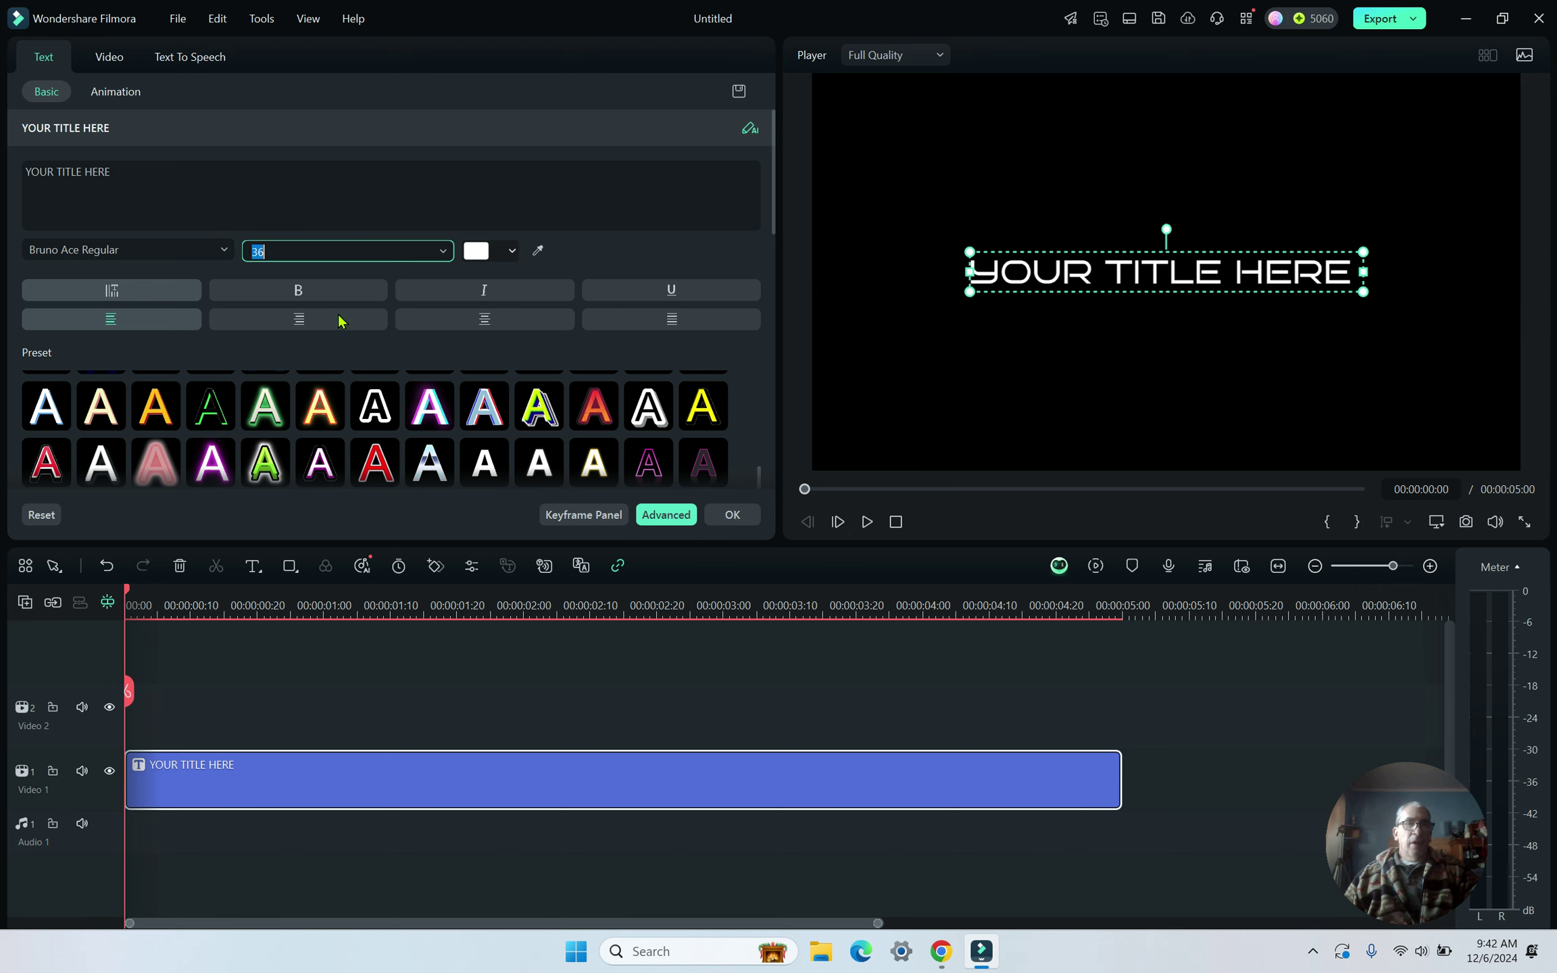
Expand the title's Bezier Path settings and enable Bezier Path for the text.
scroll(336, 352, down, 1)
scroll(336, 356, down, 1)
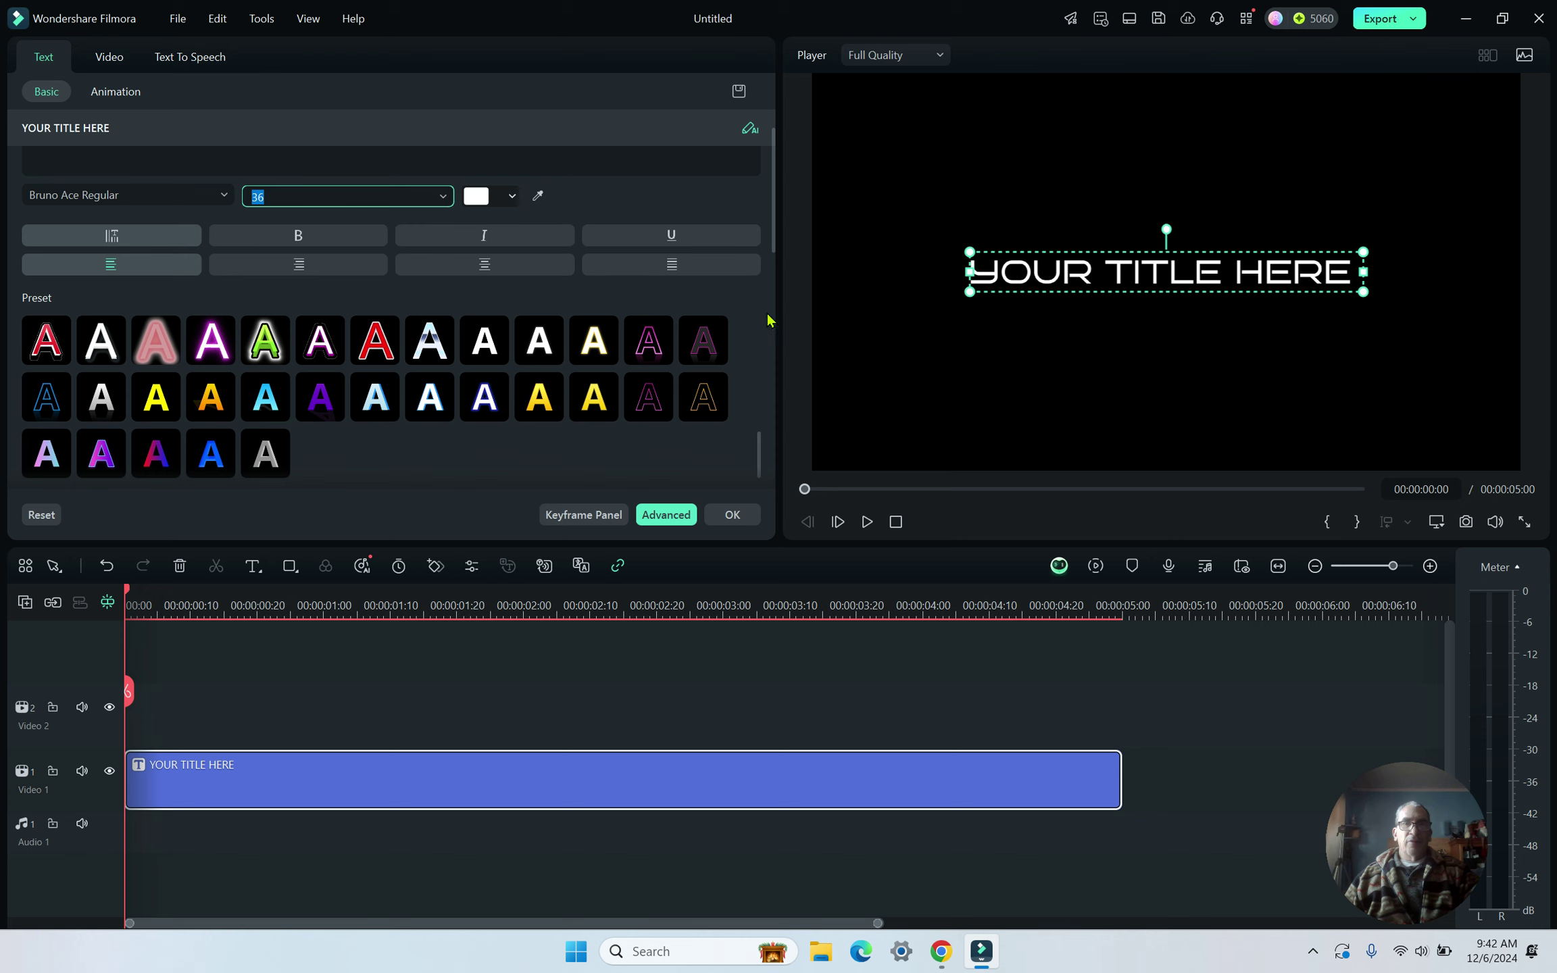
scroll(774, 321, down, 1)
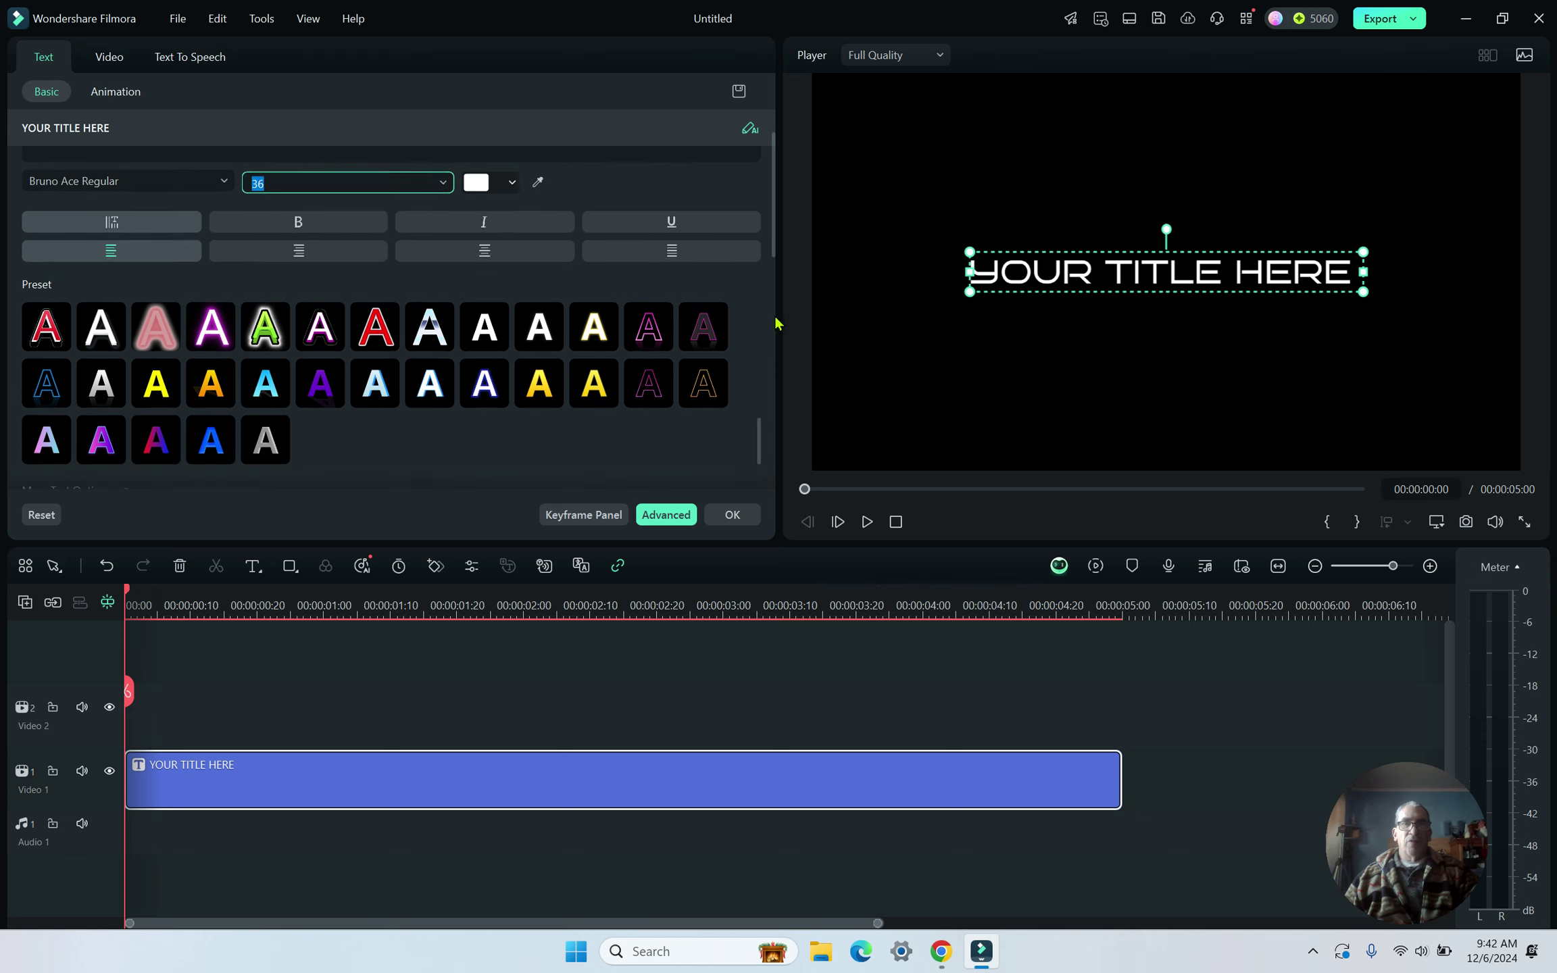
scroll(776, 327, down, 2)
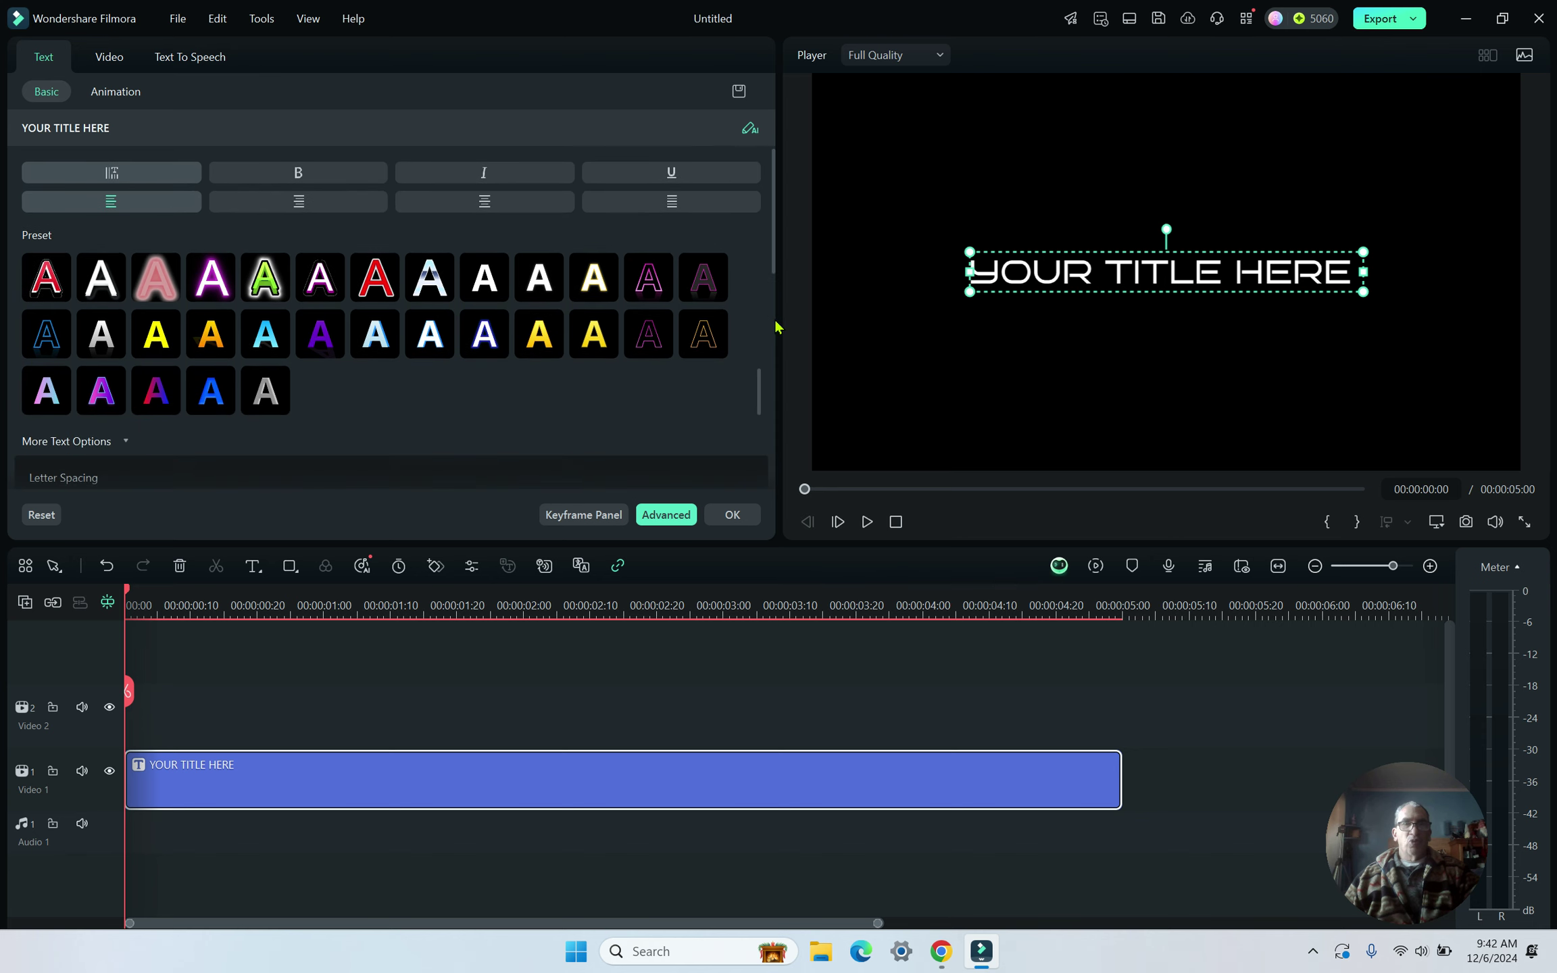
scroll(573, 444, down, 4)
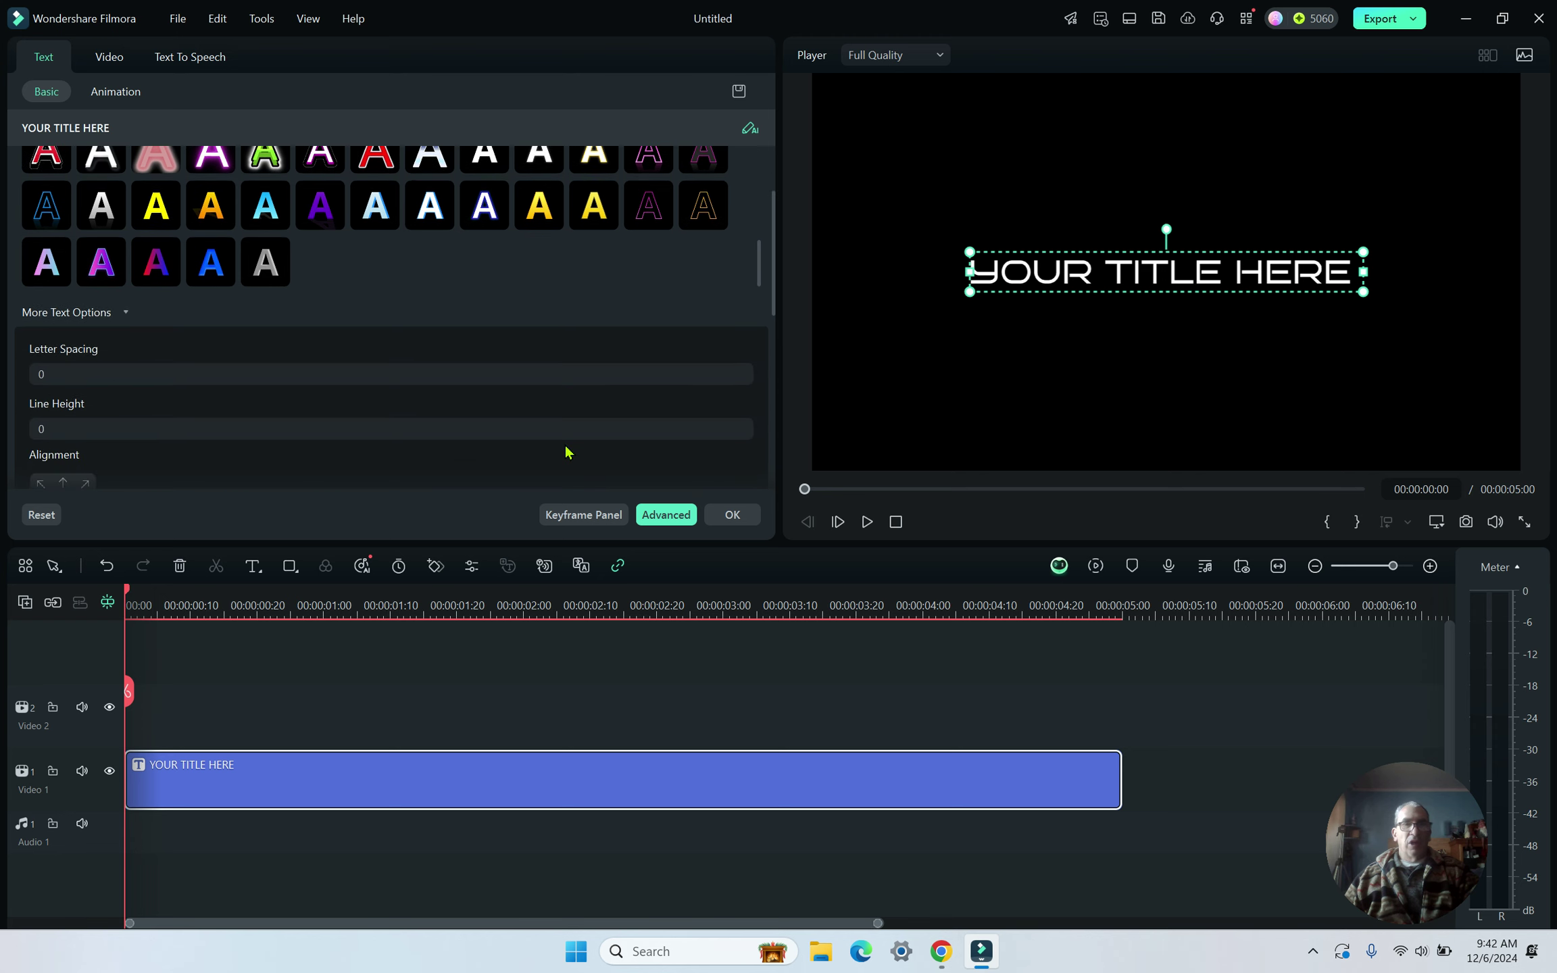
scroll(417, 402, down, 6)
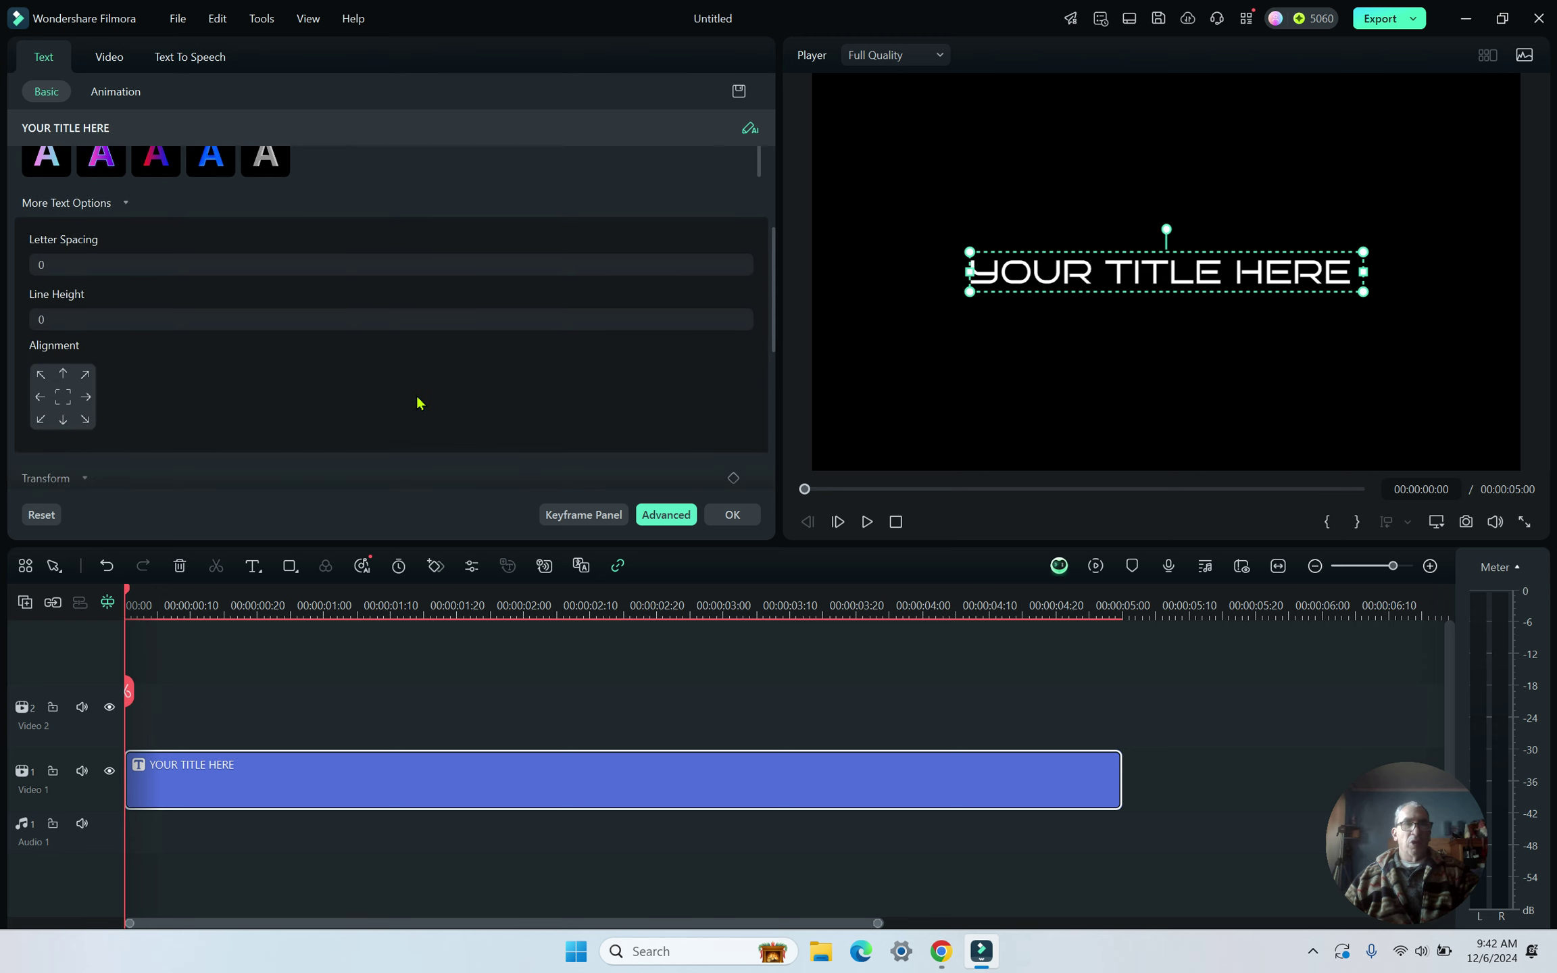
scroll(417, 402, down, 8)
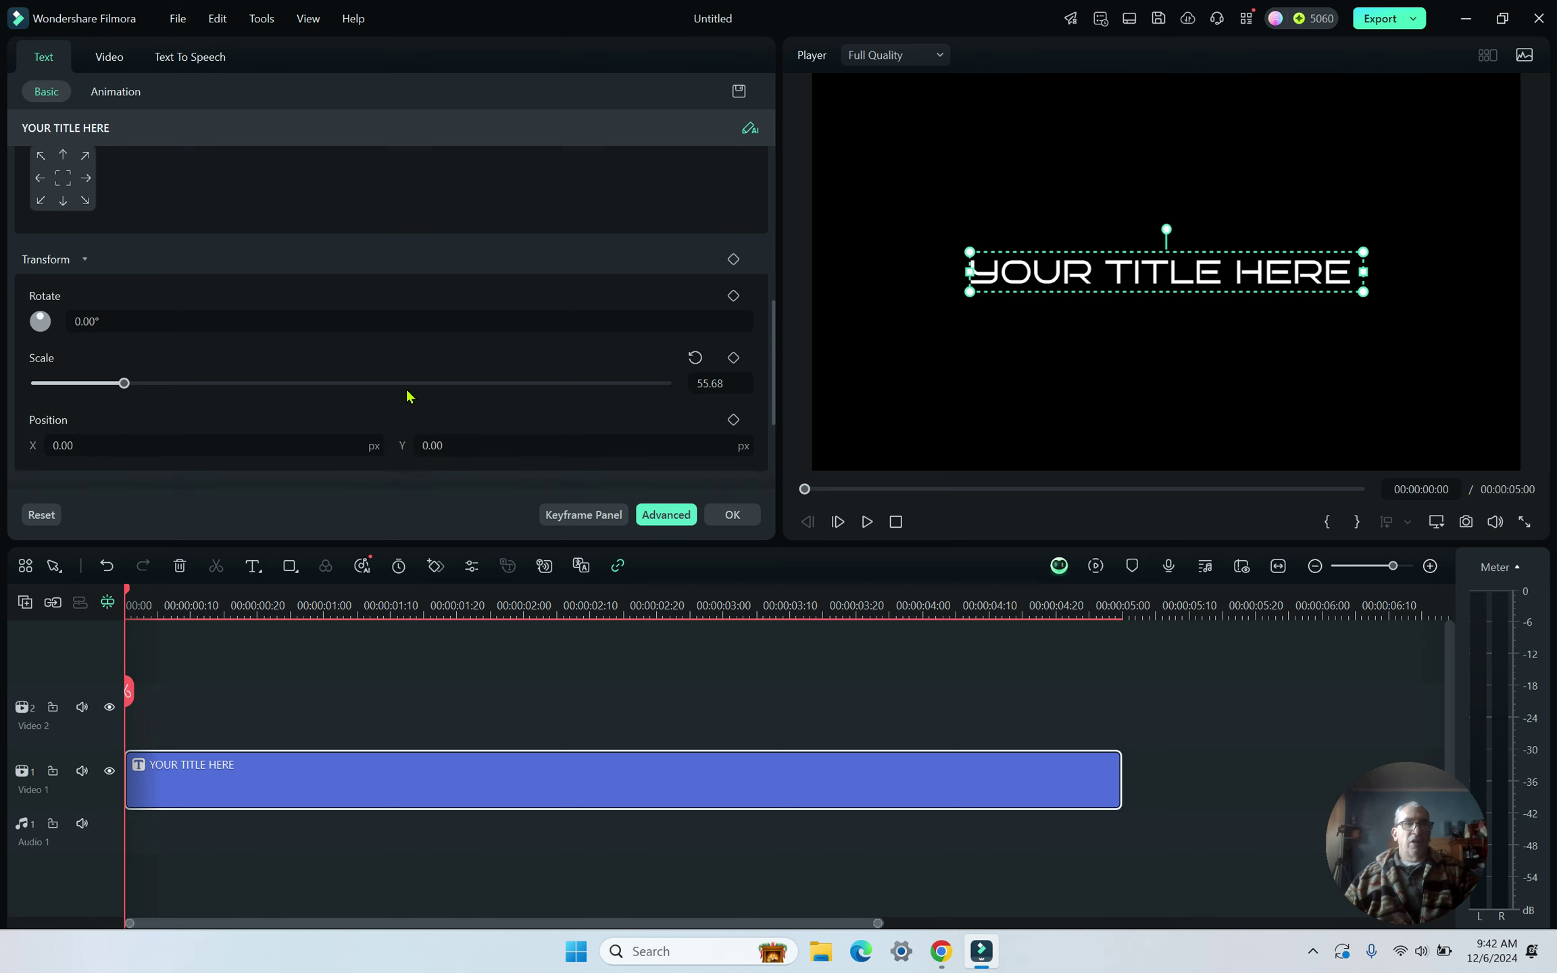
scroll(408, 395, down, 5)
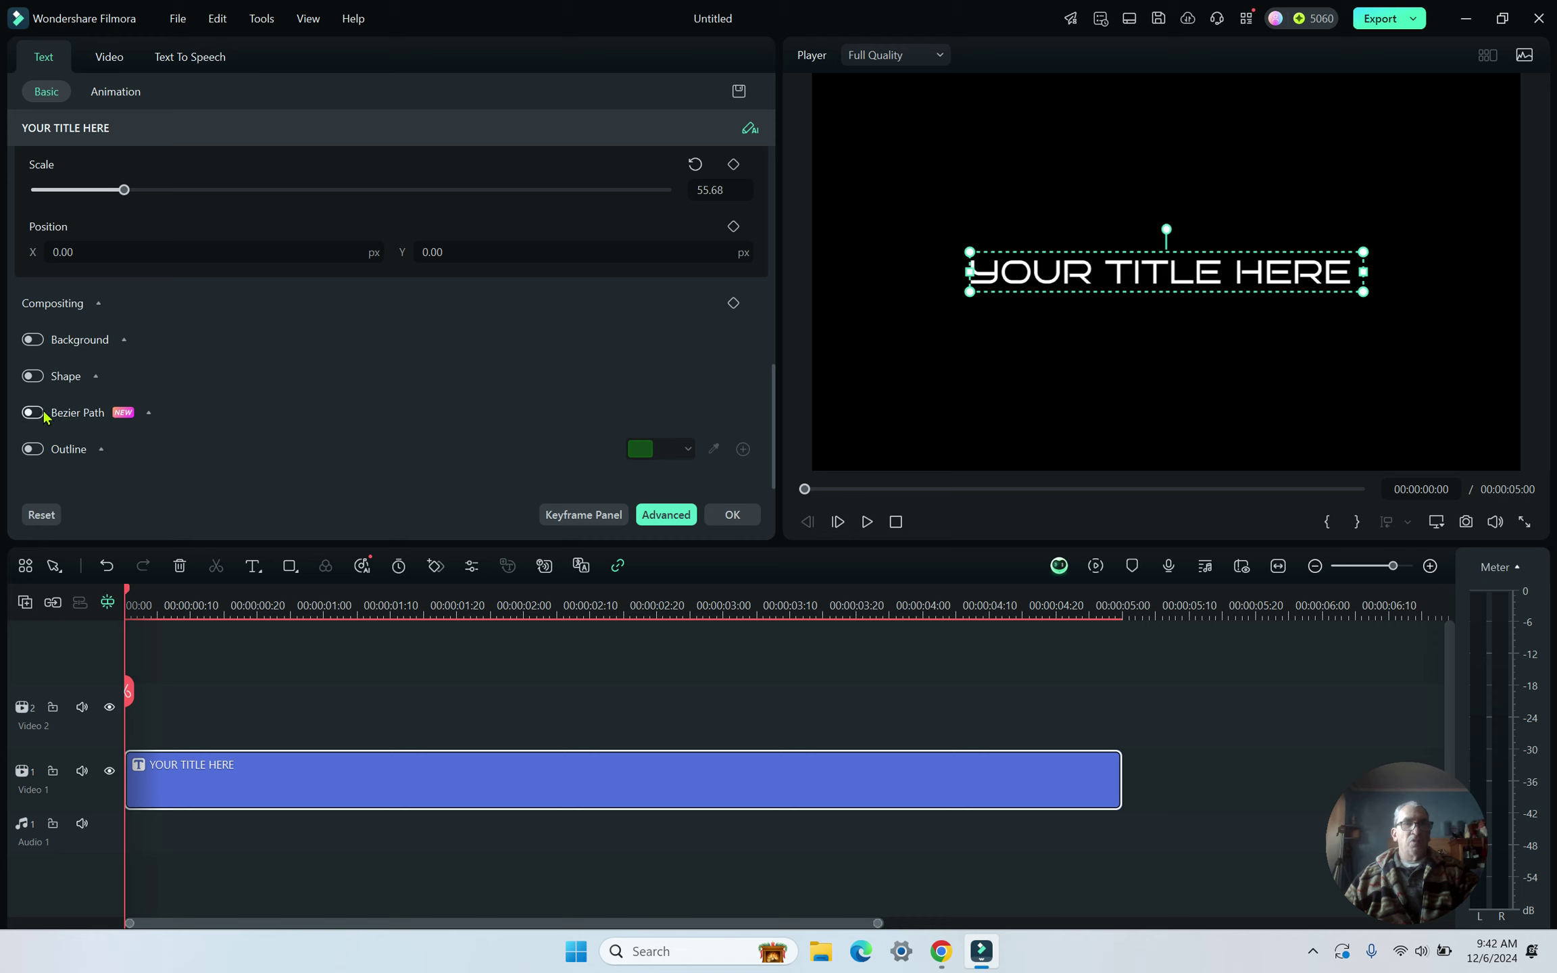
click(149, 414)
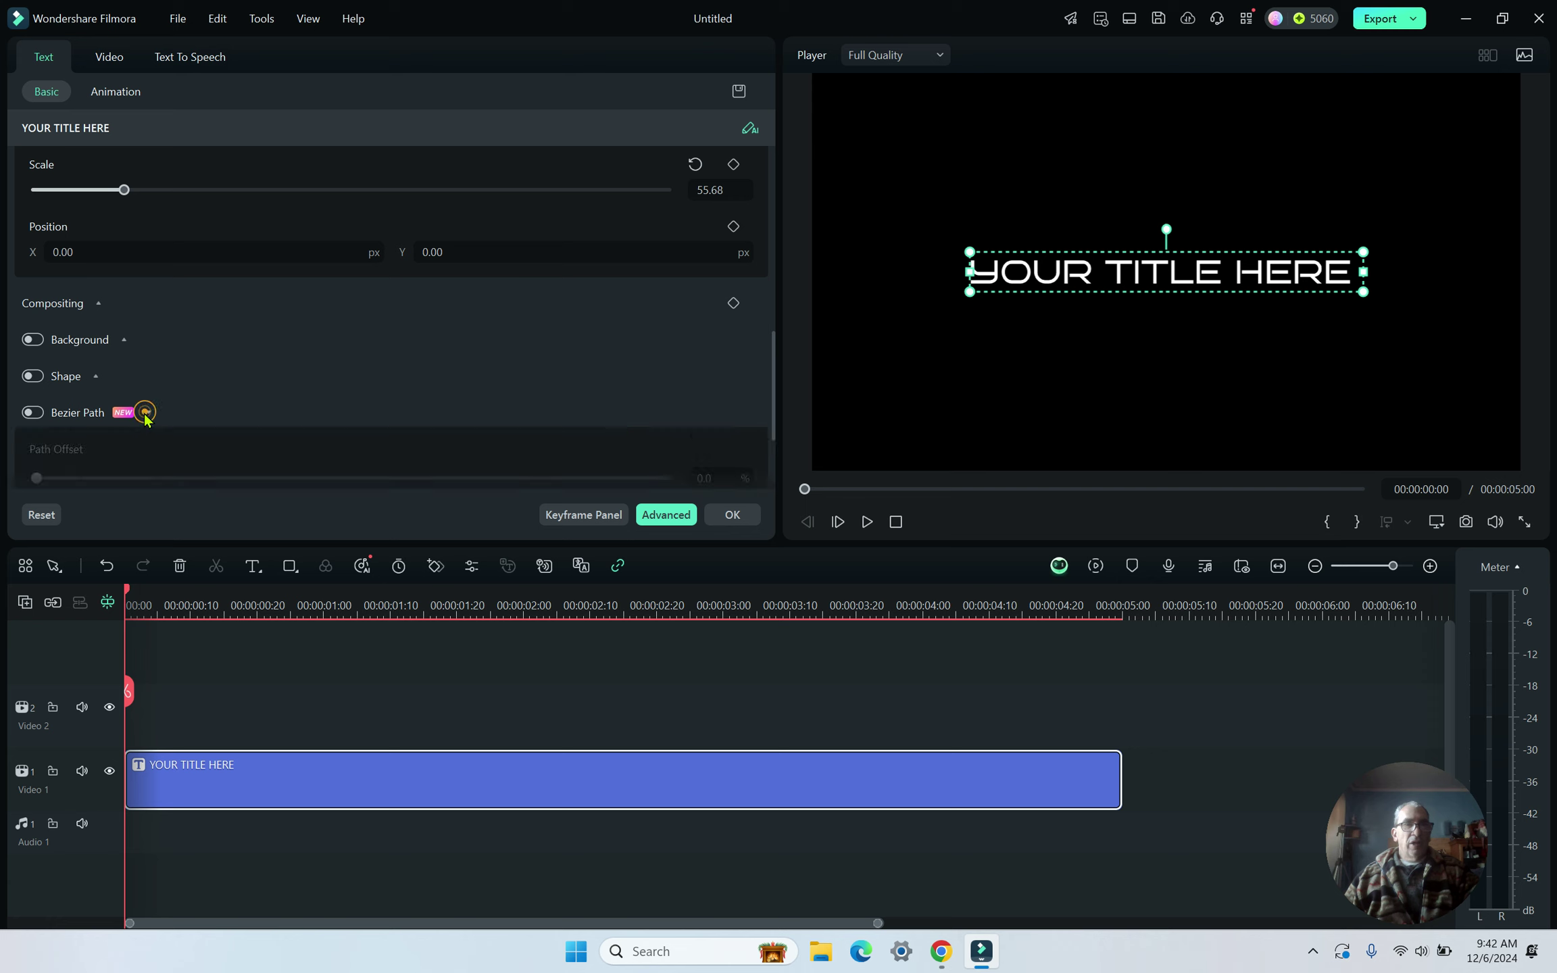
scroll(148, 418, down, 4)
scroll(147, 418, down, 2)
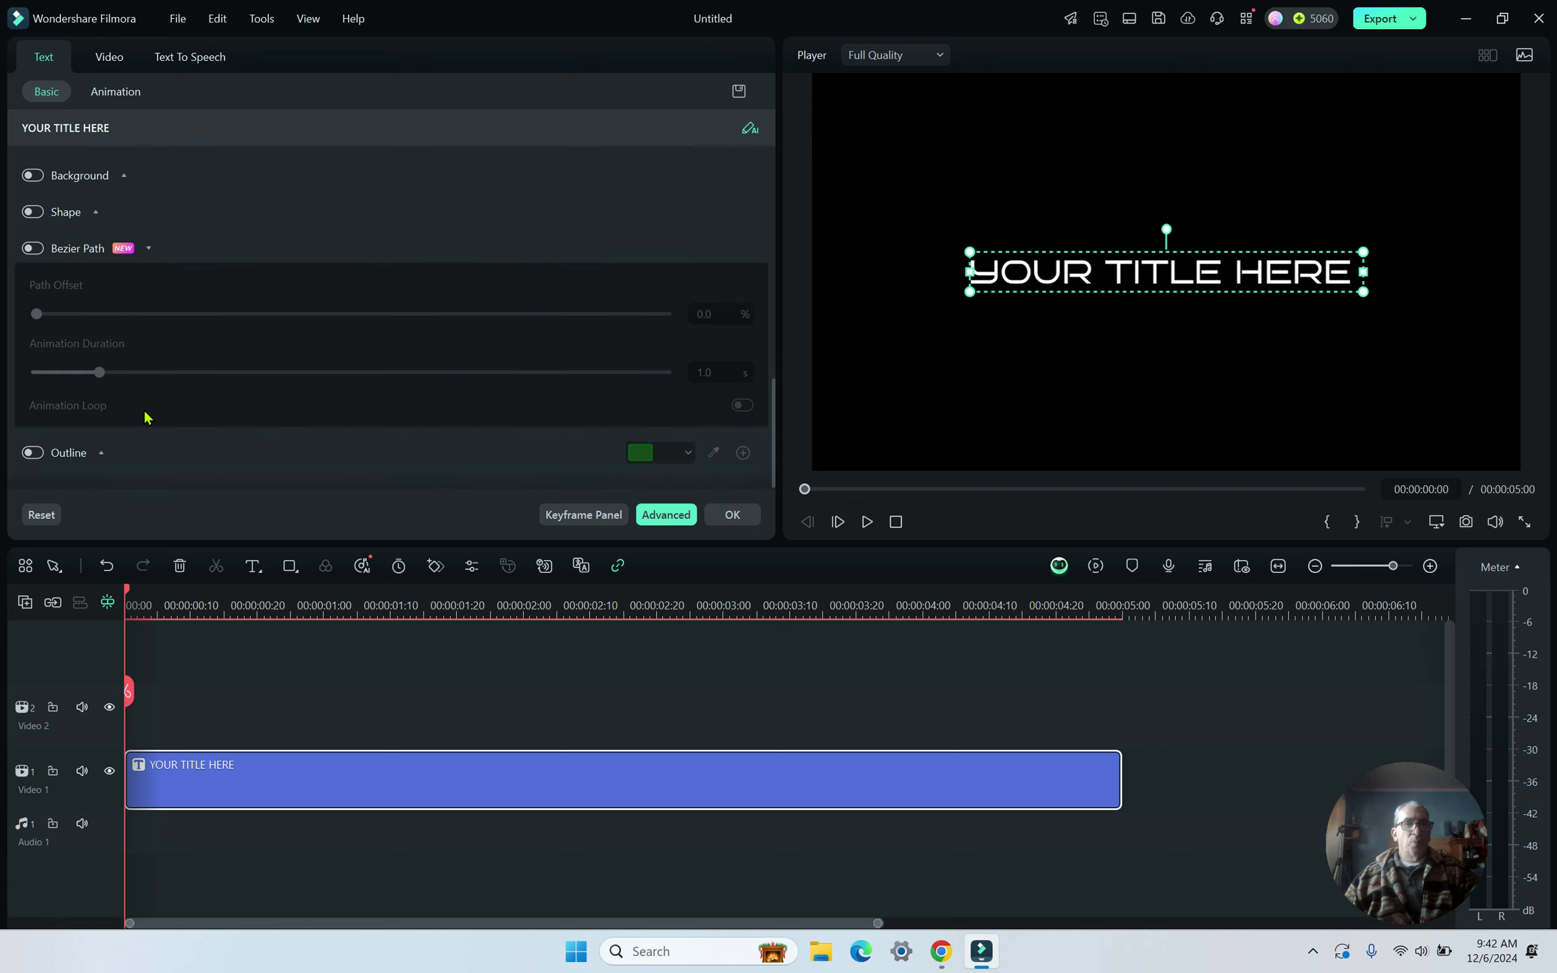
click(33, 249)
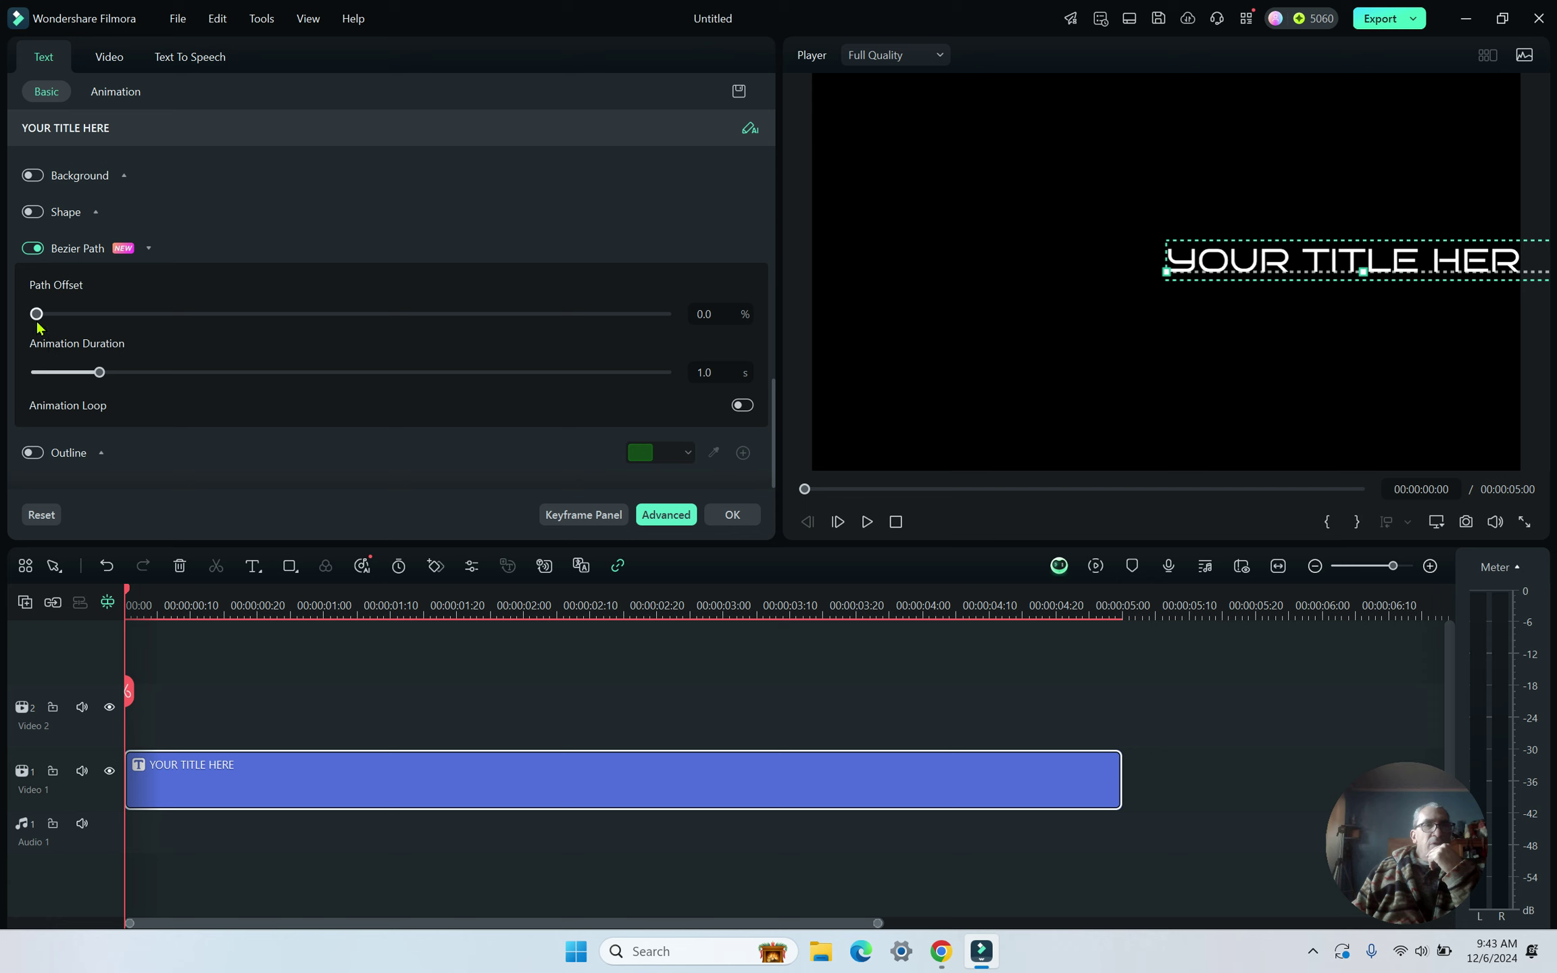
Set the Bezier Path offset to 77.2% and the animation duration to 3.2 s, then apply and preview the title.
drag(41, 318, 526, 377)
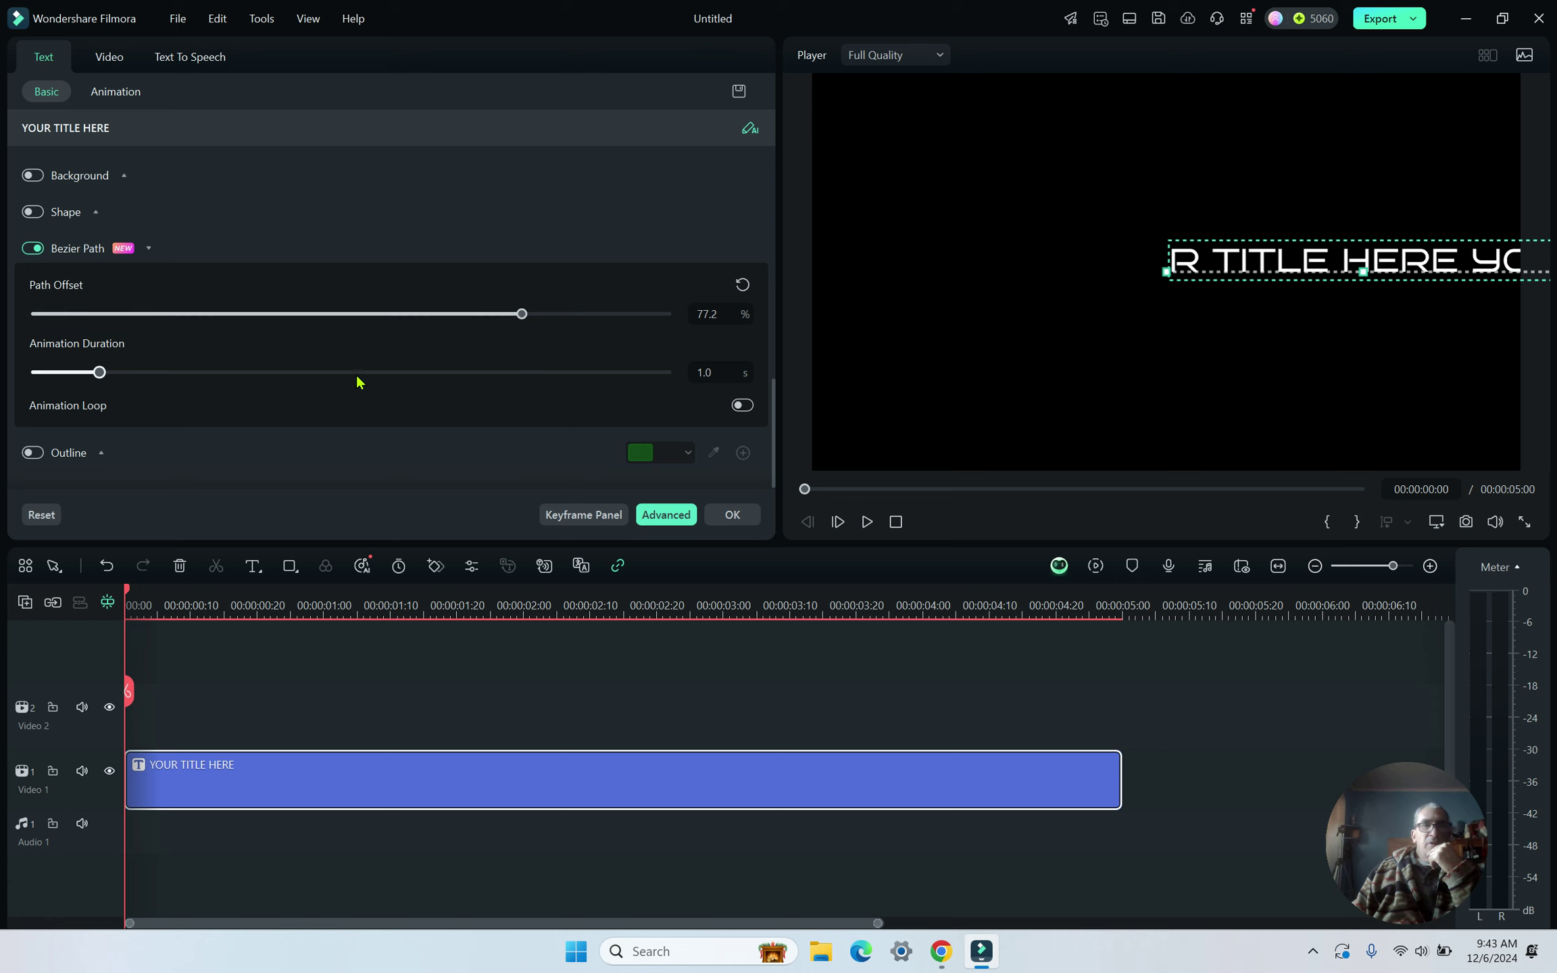
drag(101, 376, 246, 385)
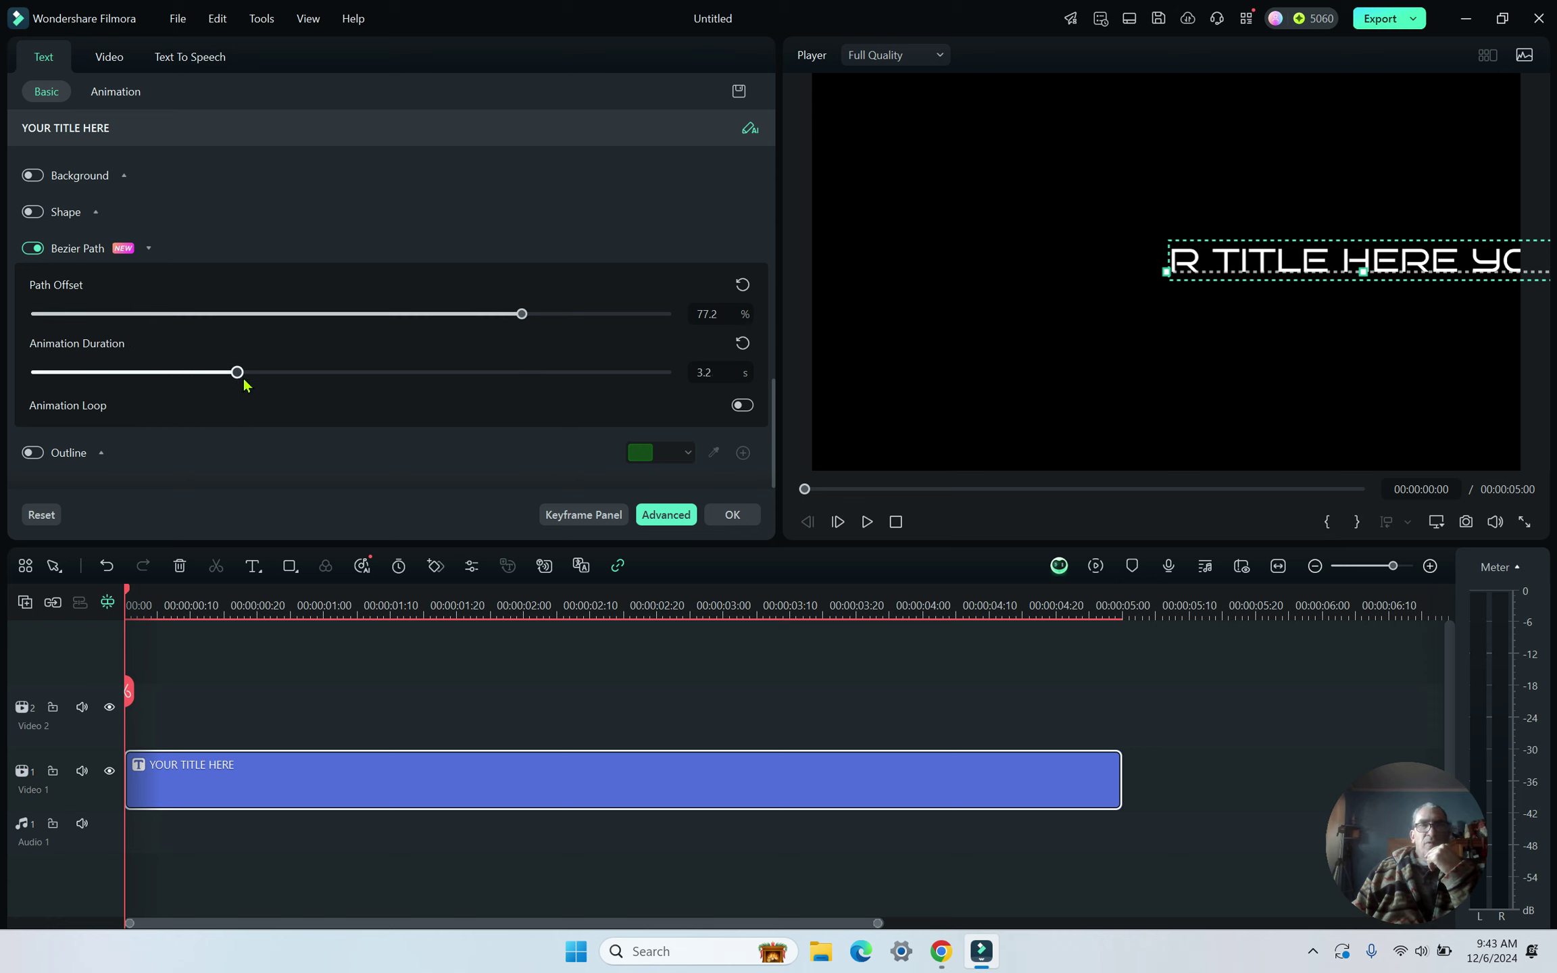
scroll(249, 369, down, 1)
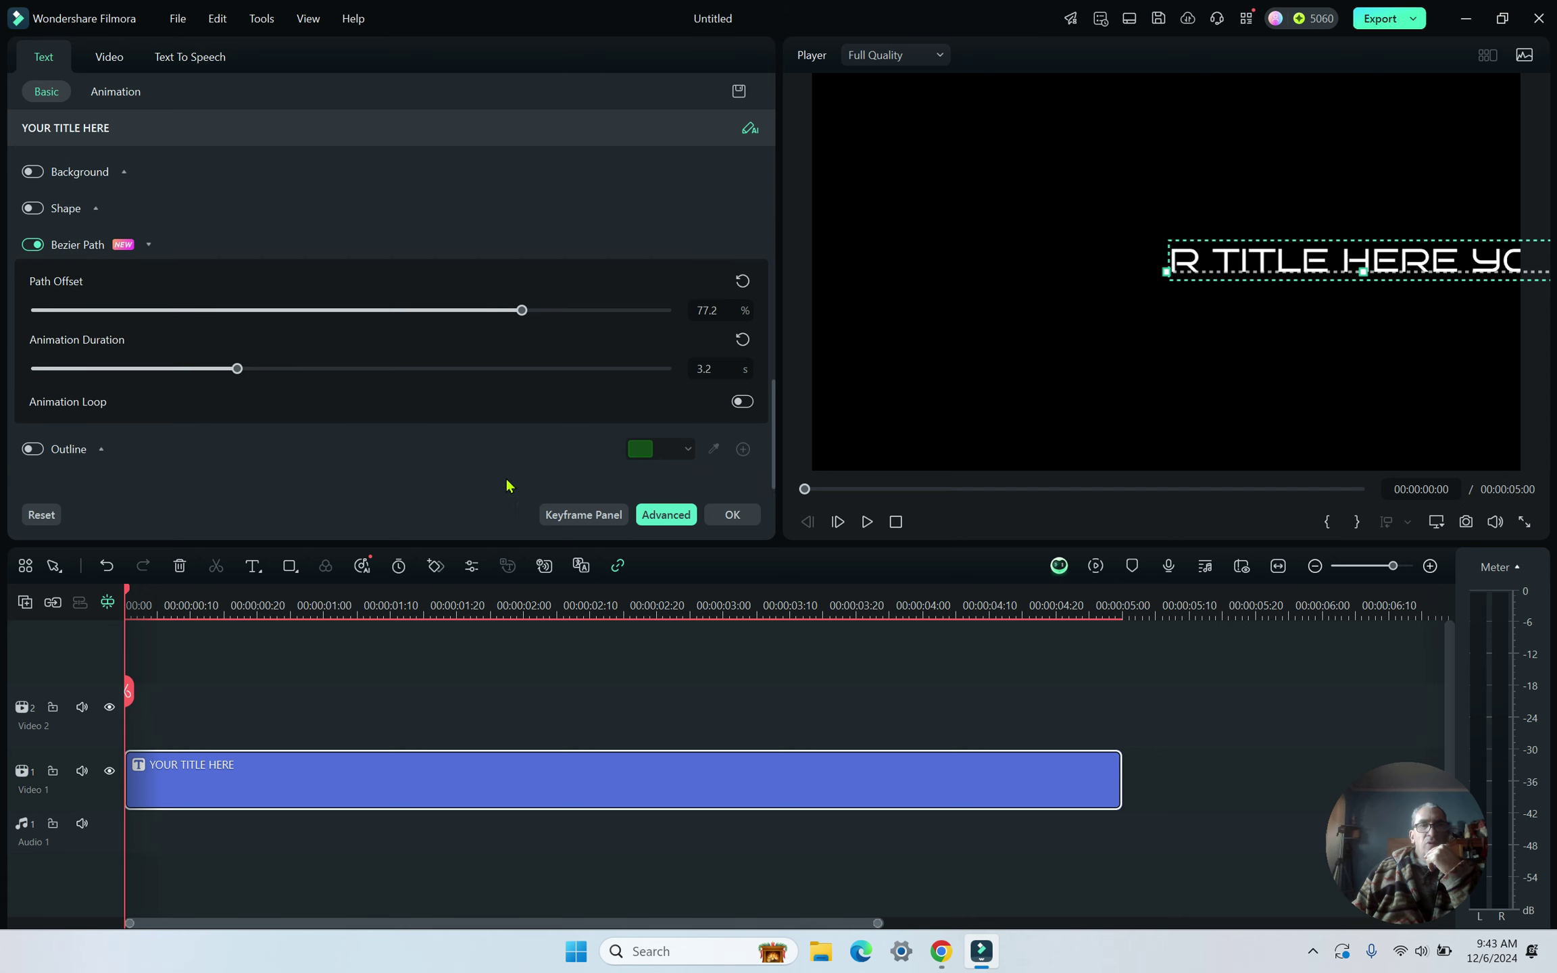
click(728, 517)
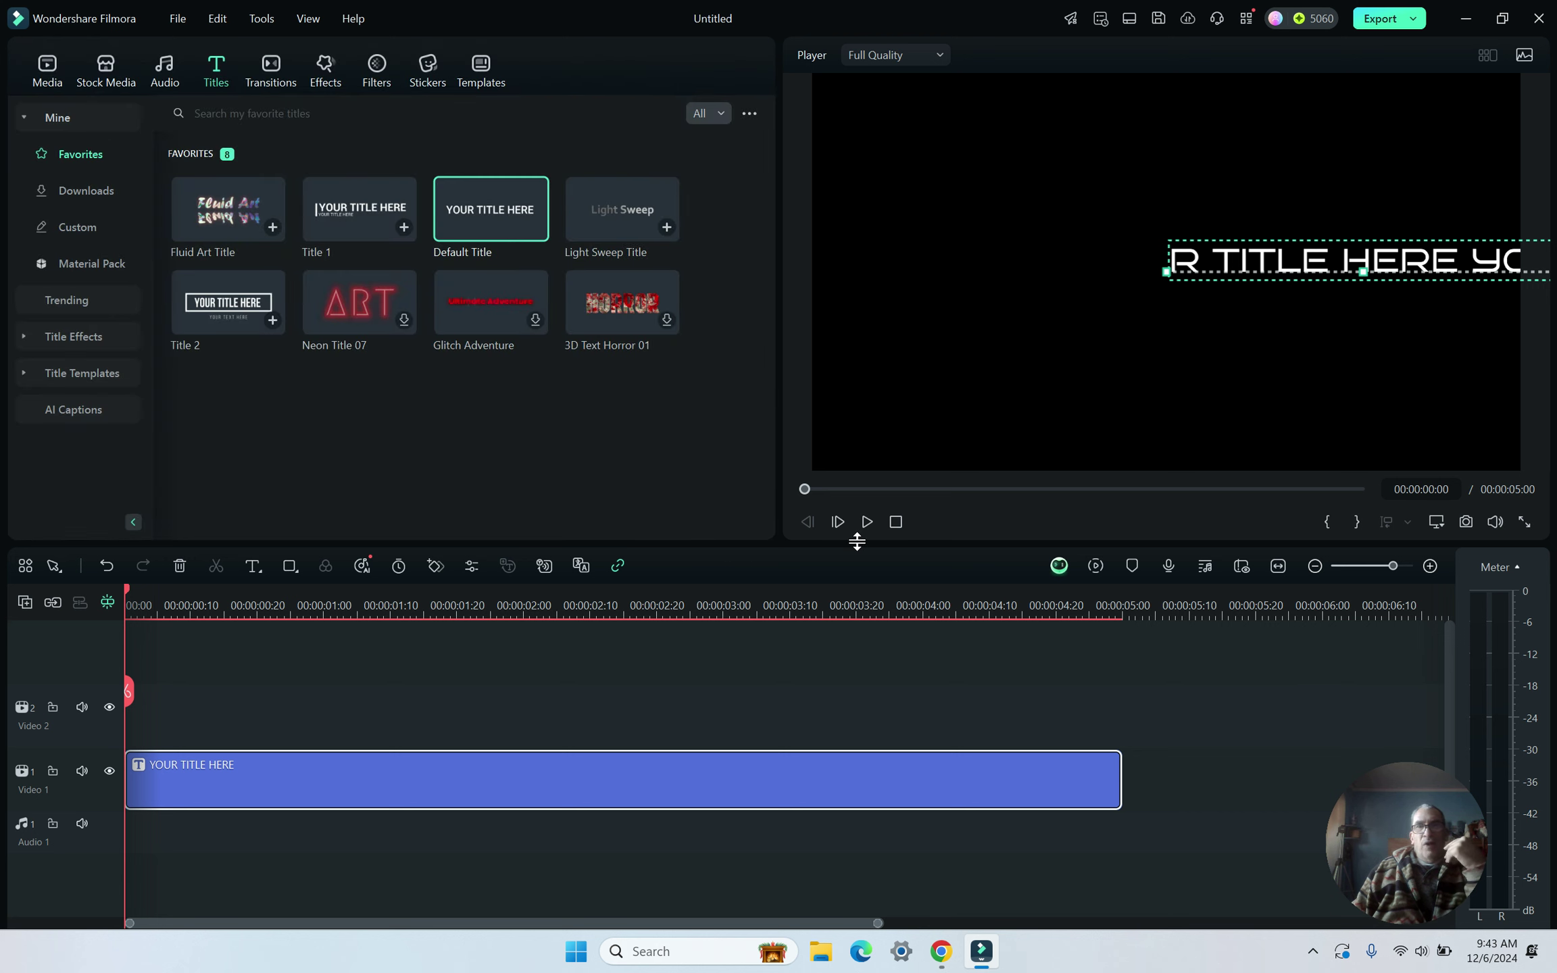
click(866, 521)
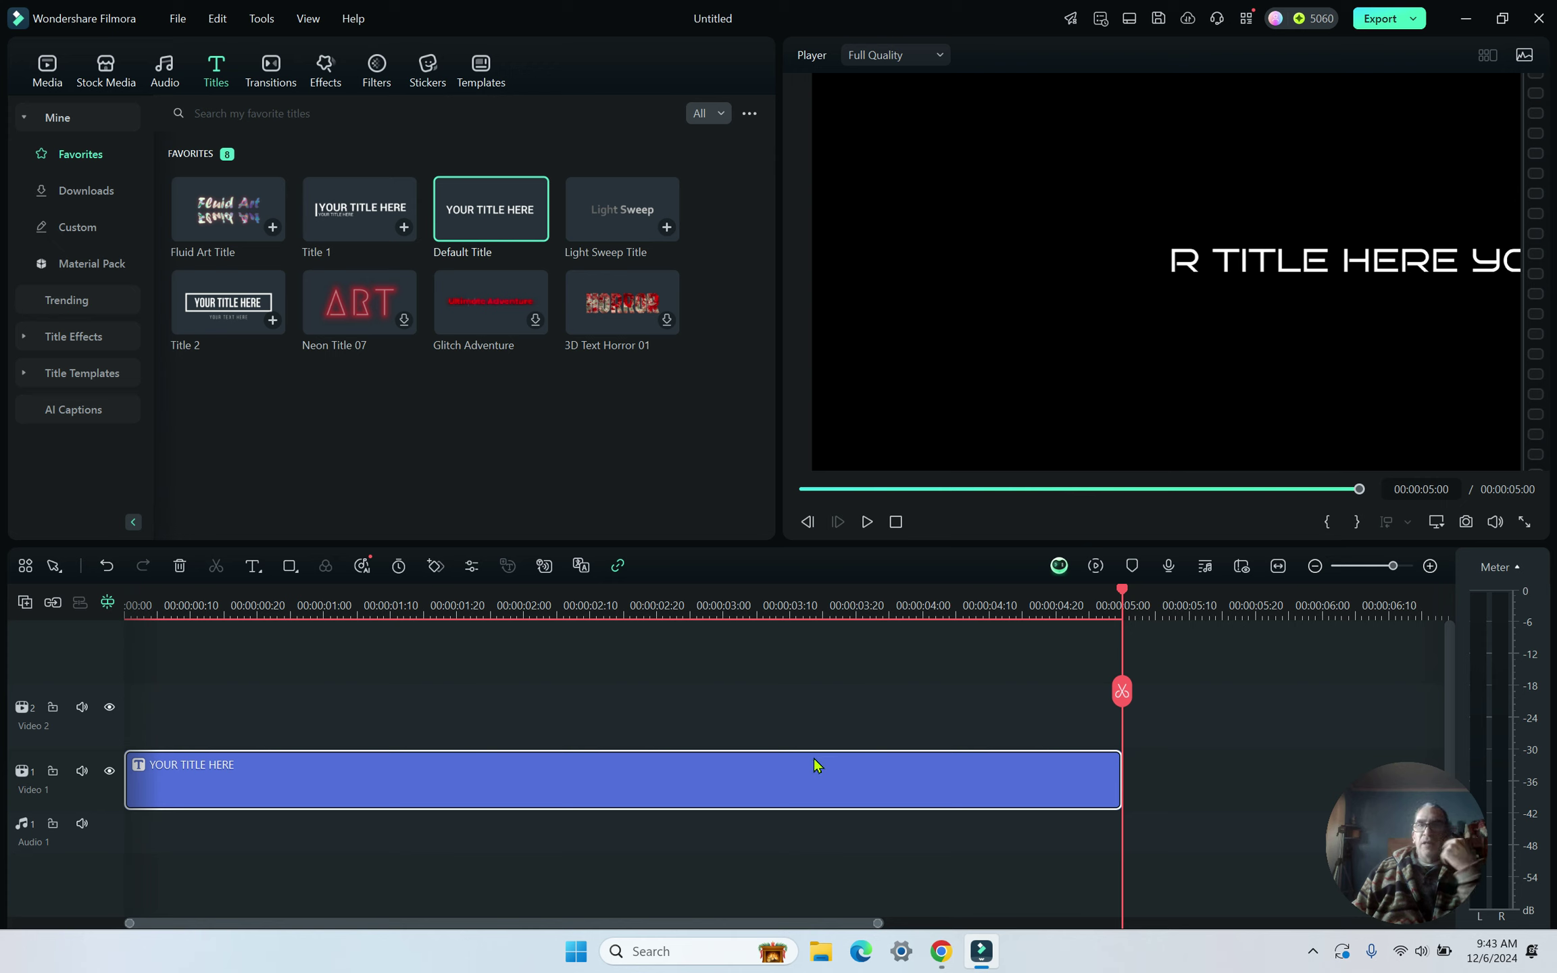
Move the title to the lower middle of the frame, pull both end handles of its path upward into a U-shaped curve, and preview it.
double_click(629, 782)
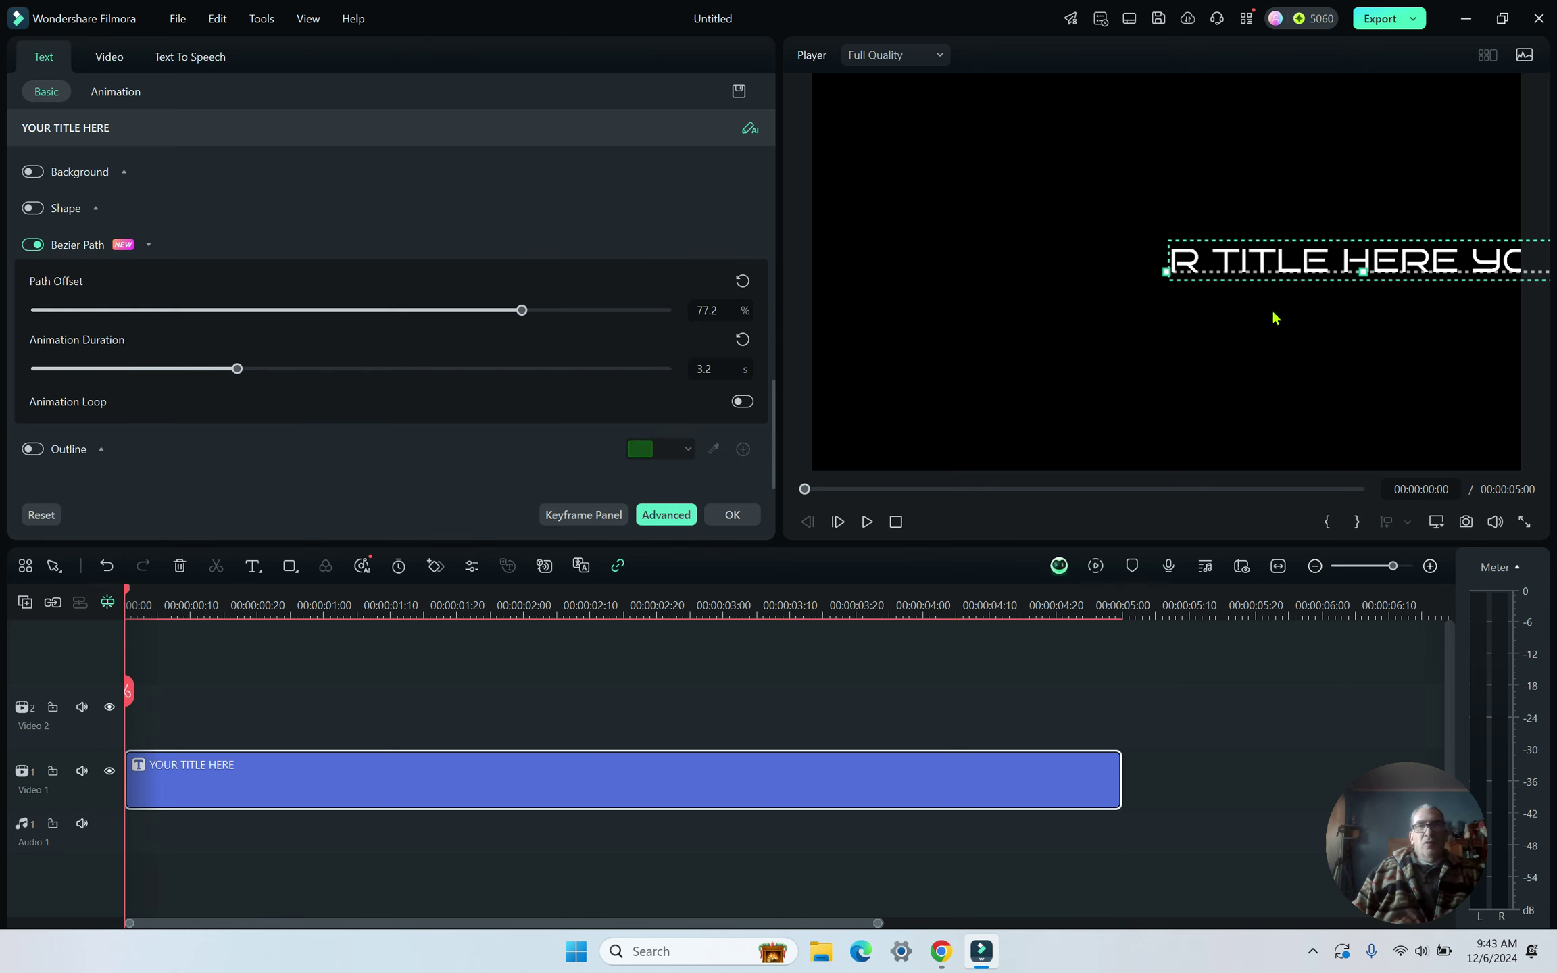
drag(1281, 256, 1278, 348)
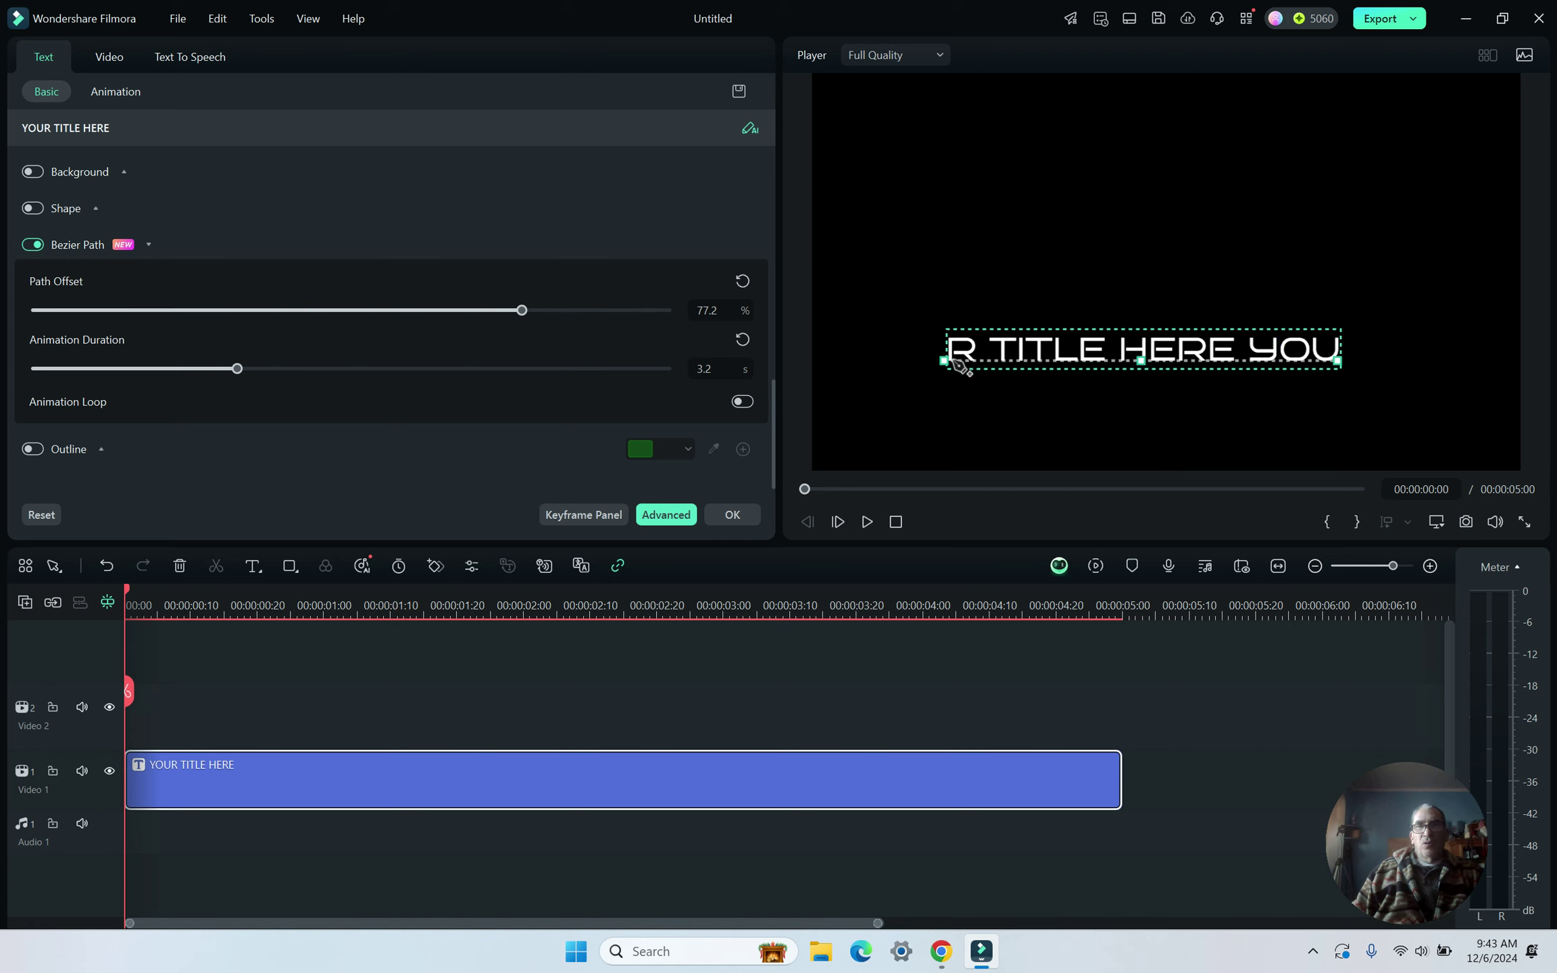
drag(953, 364, 971, 140)
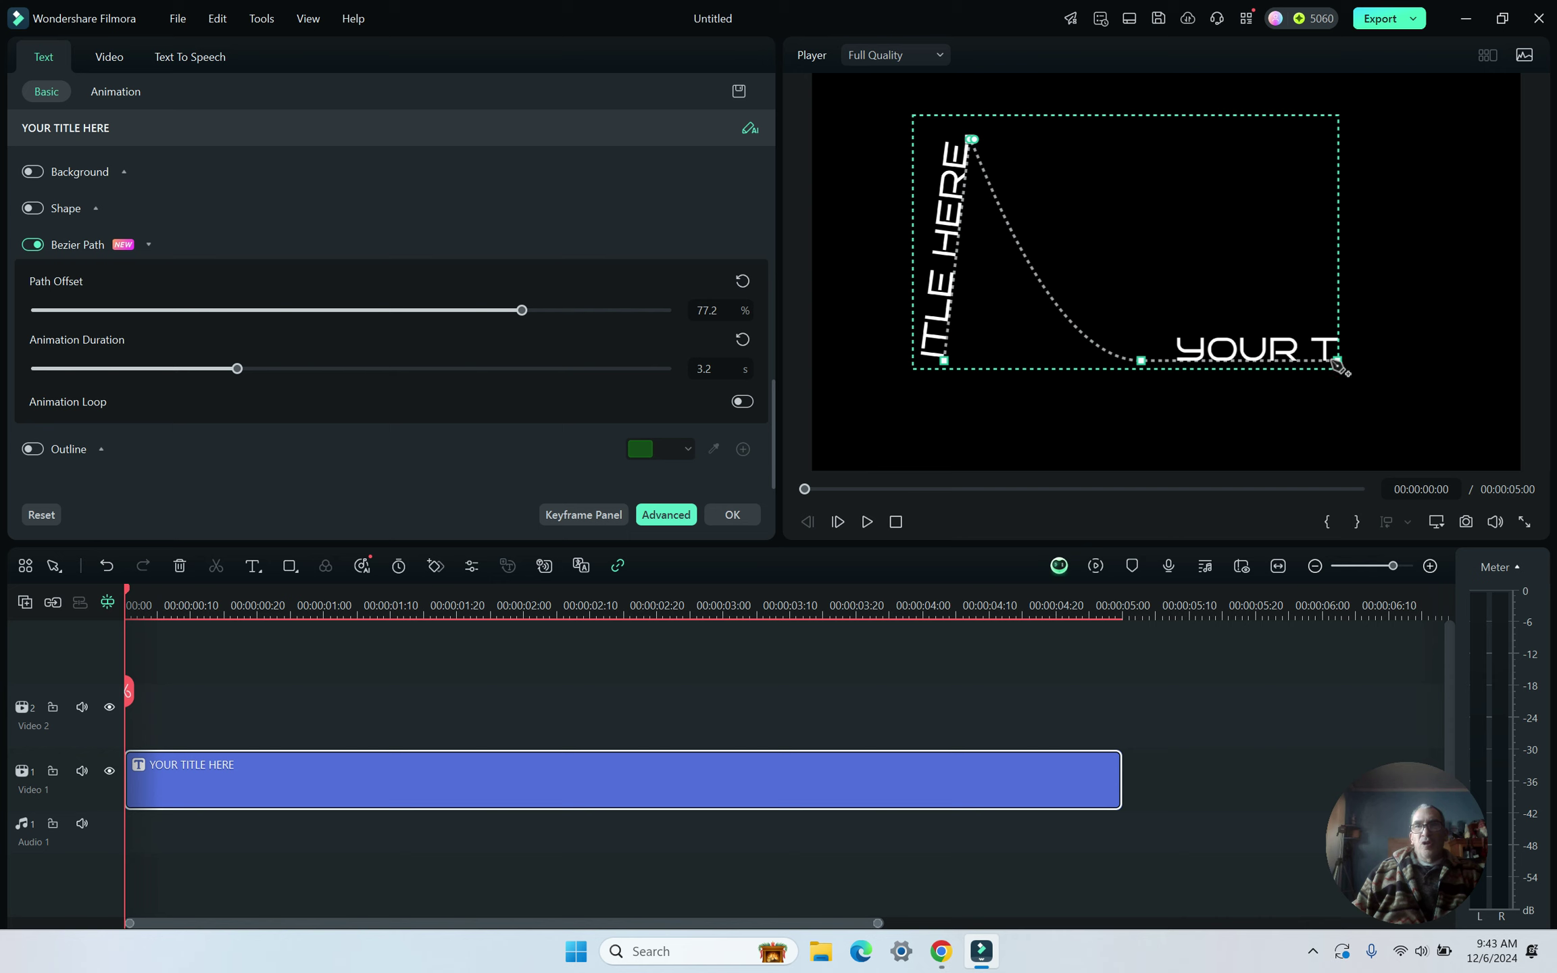
drag(1336, 361, 1299, 217)
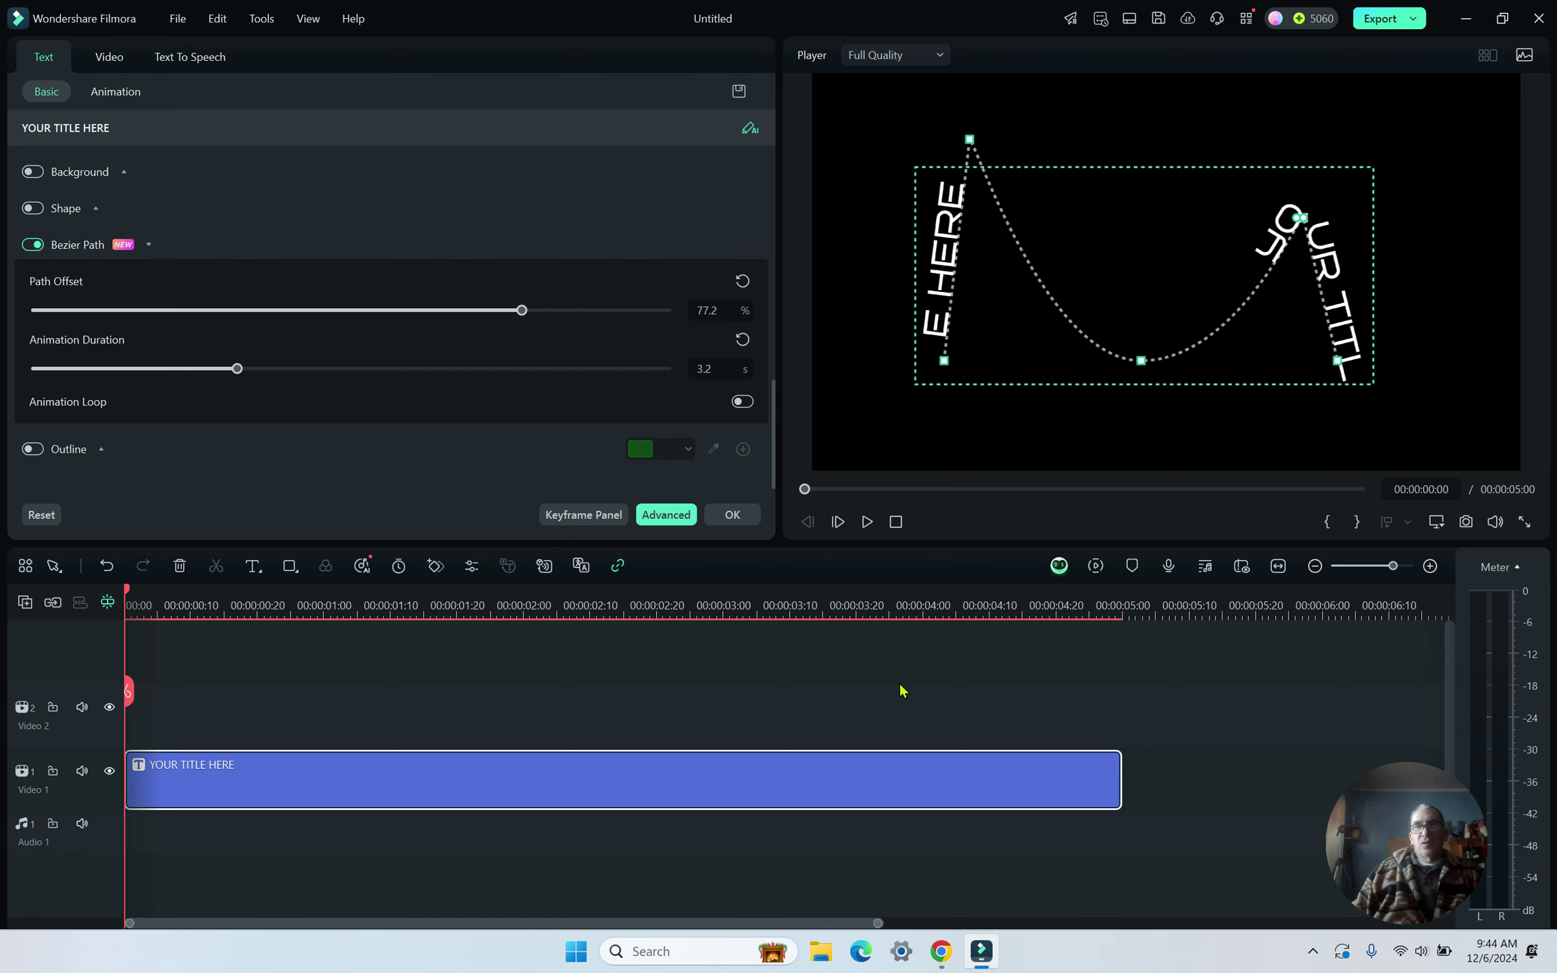
click(865, 522)
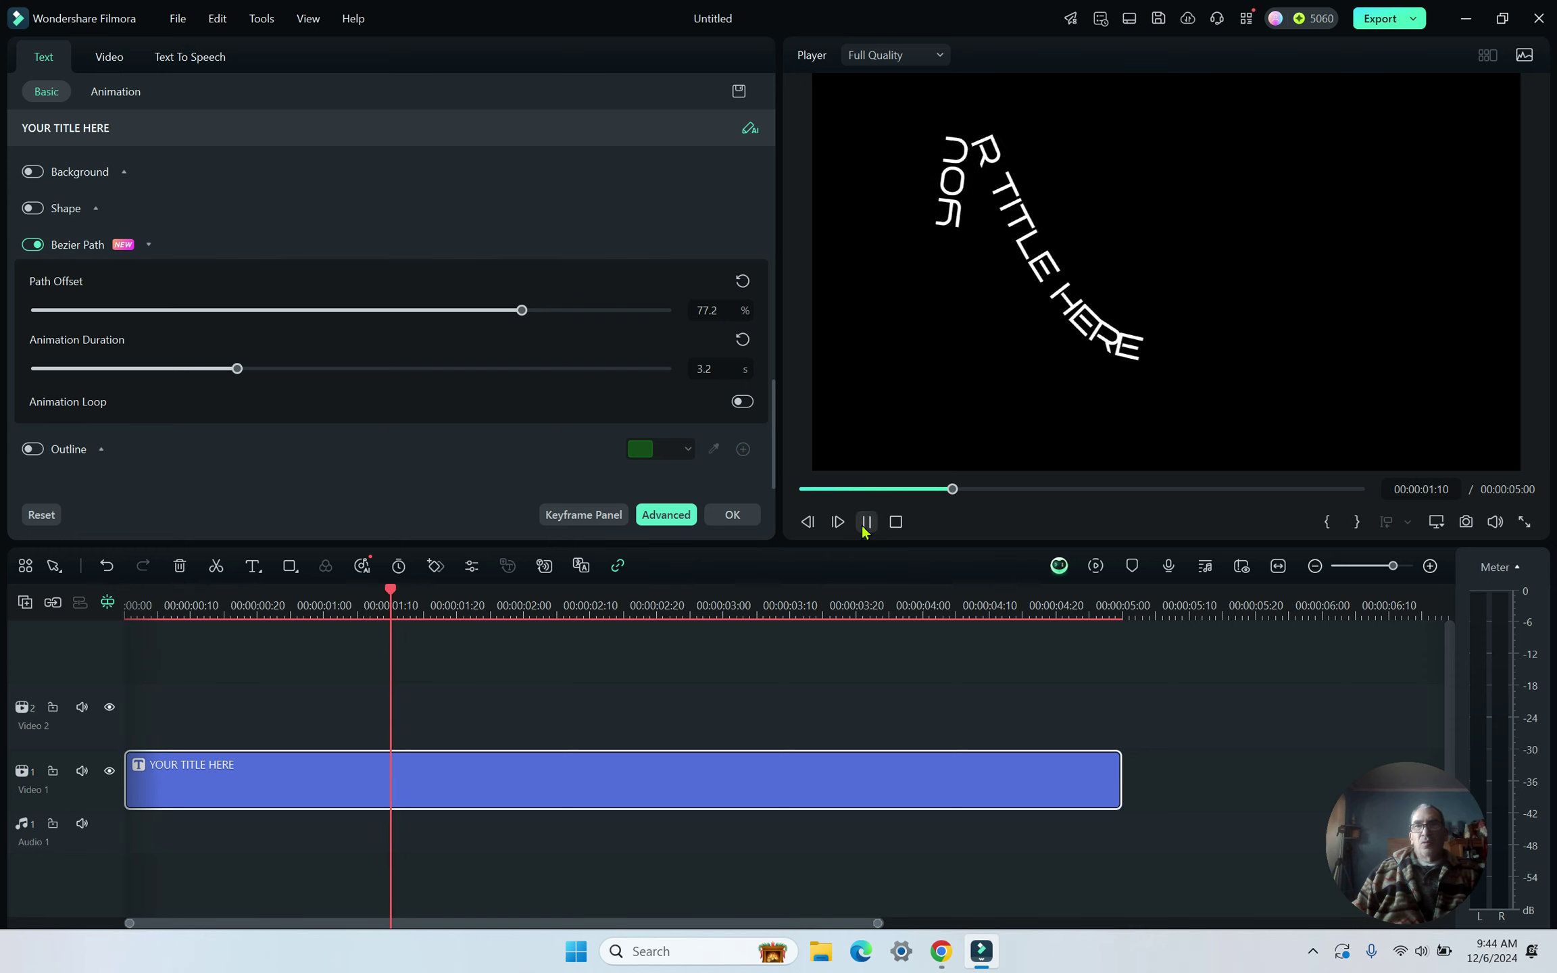